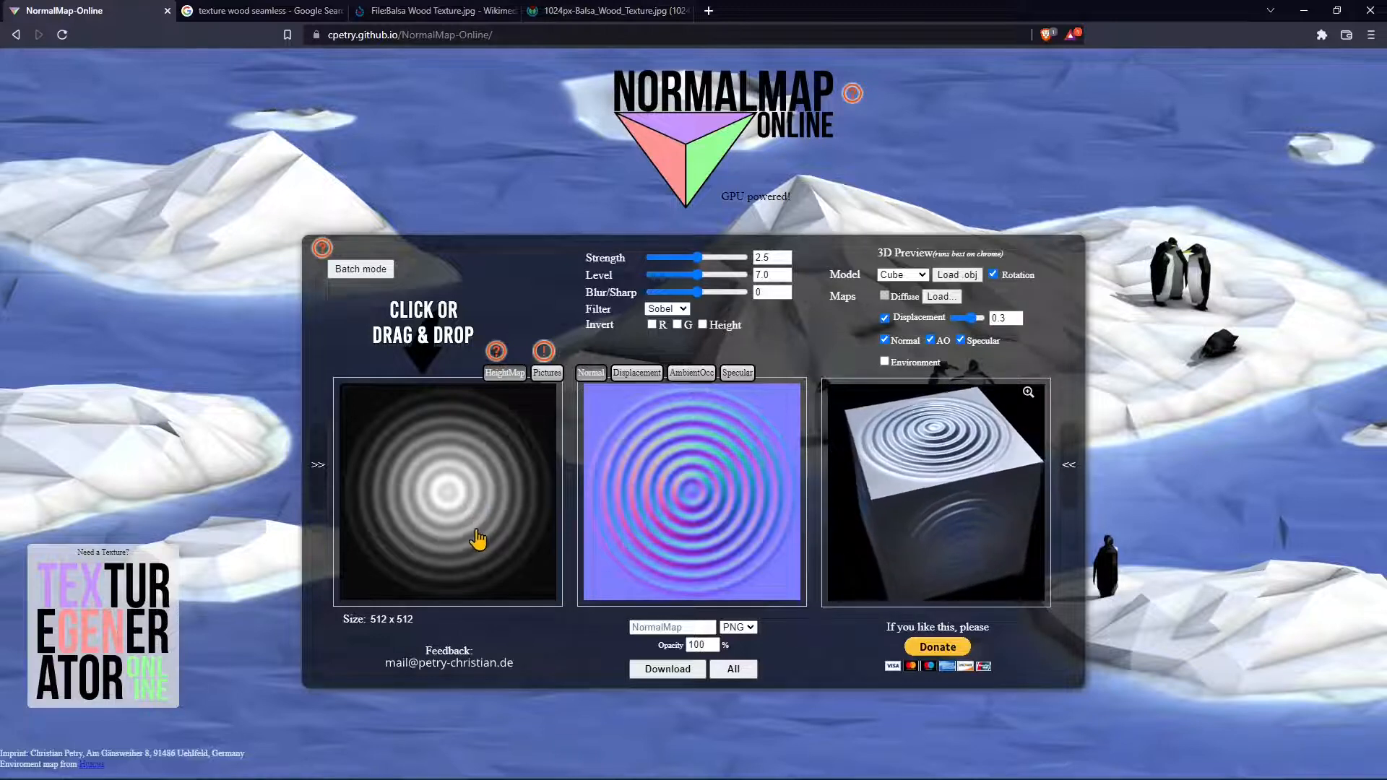
Look through the Google image results for "texture wood seamless".
click(246, 10)
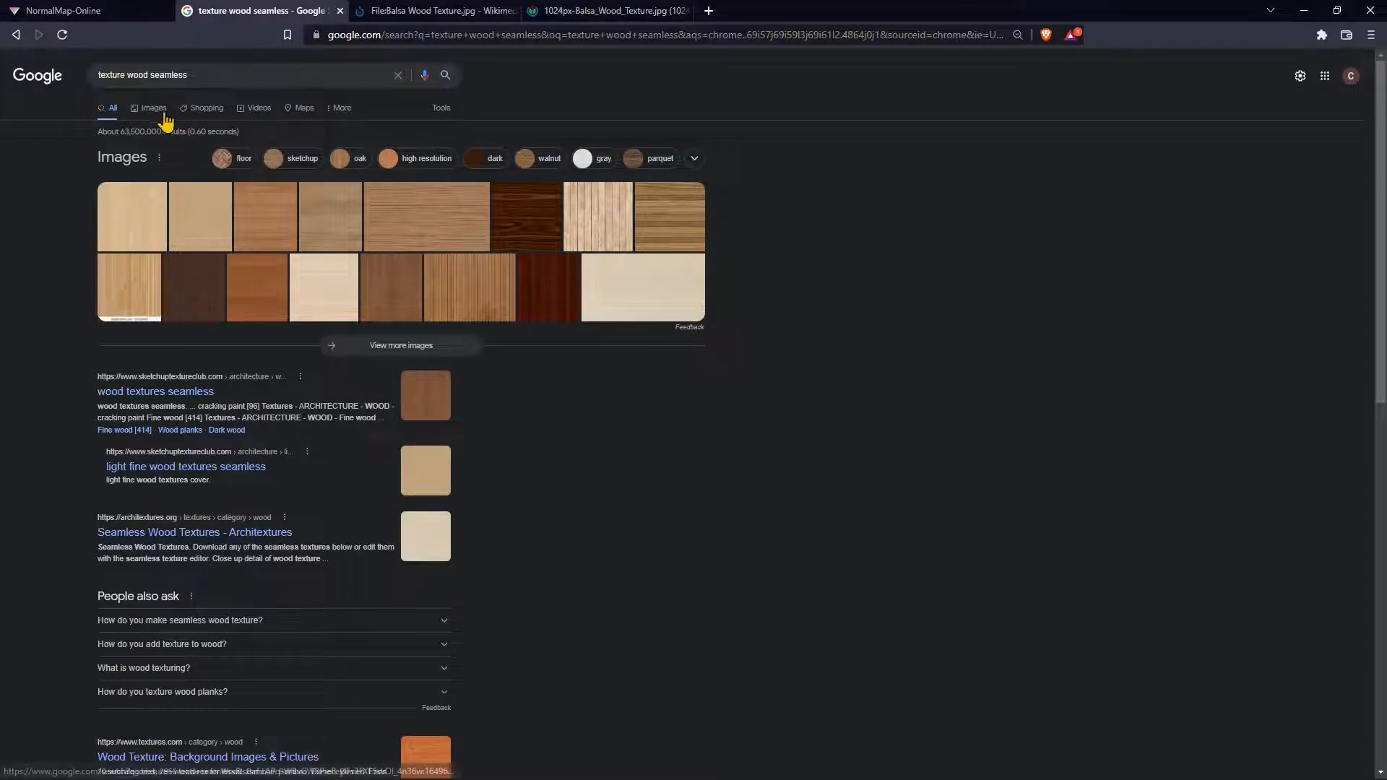
double_click(113, 76)
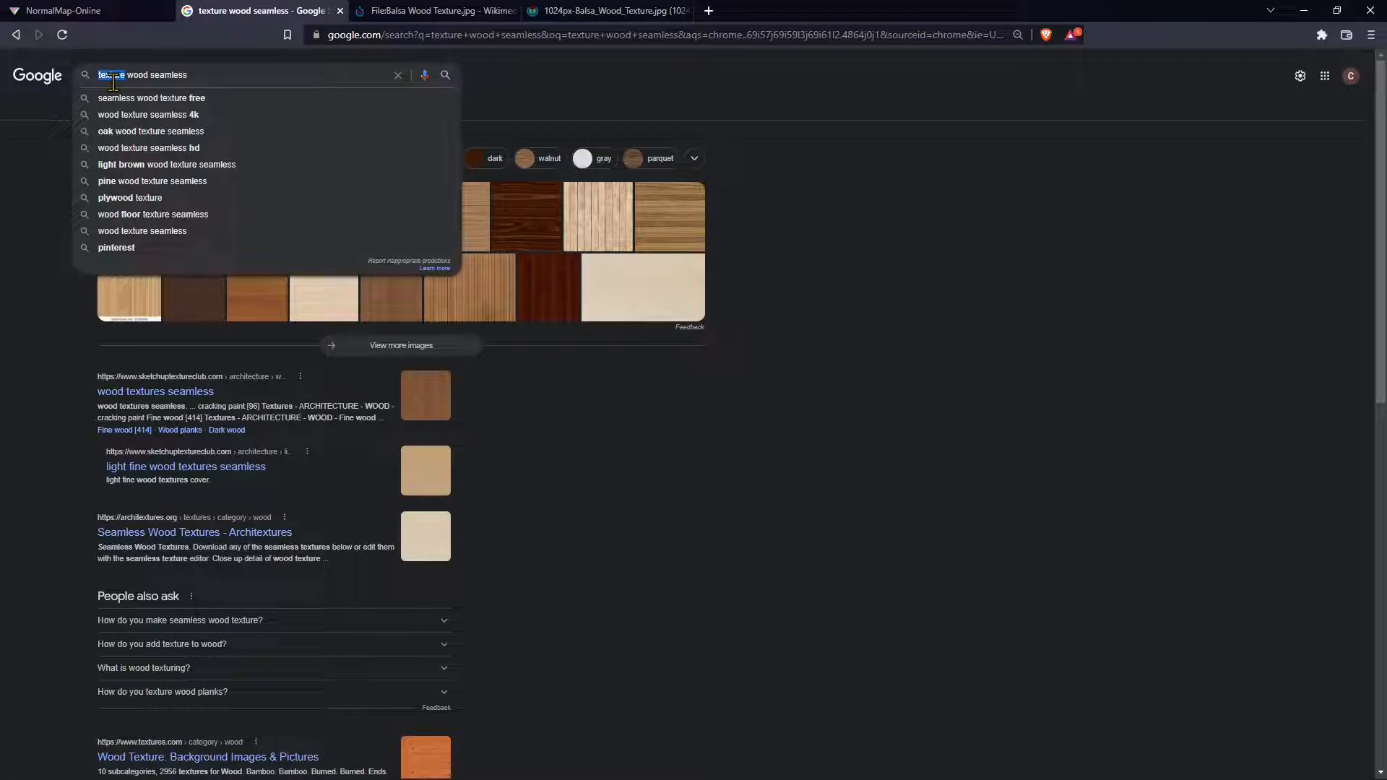
click(685, 97)
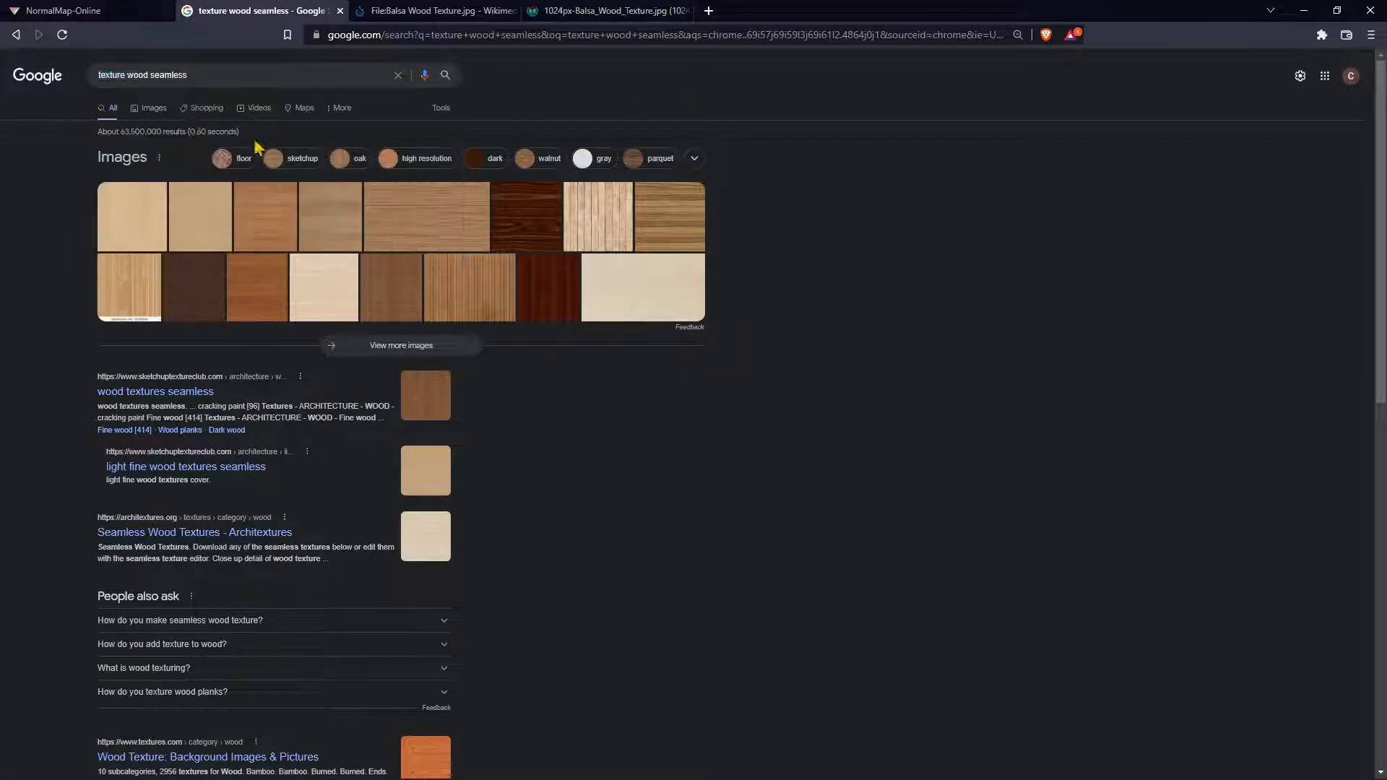
click(151, 108)
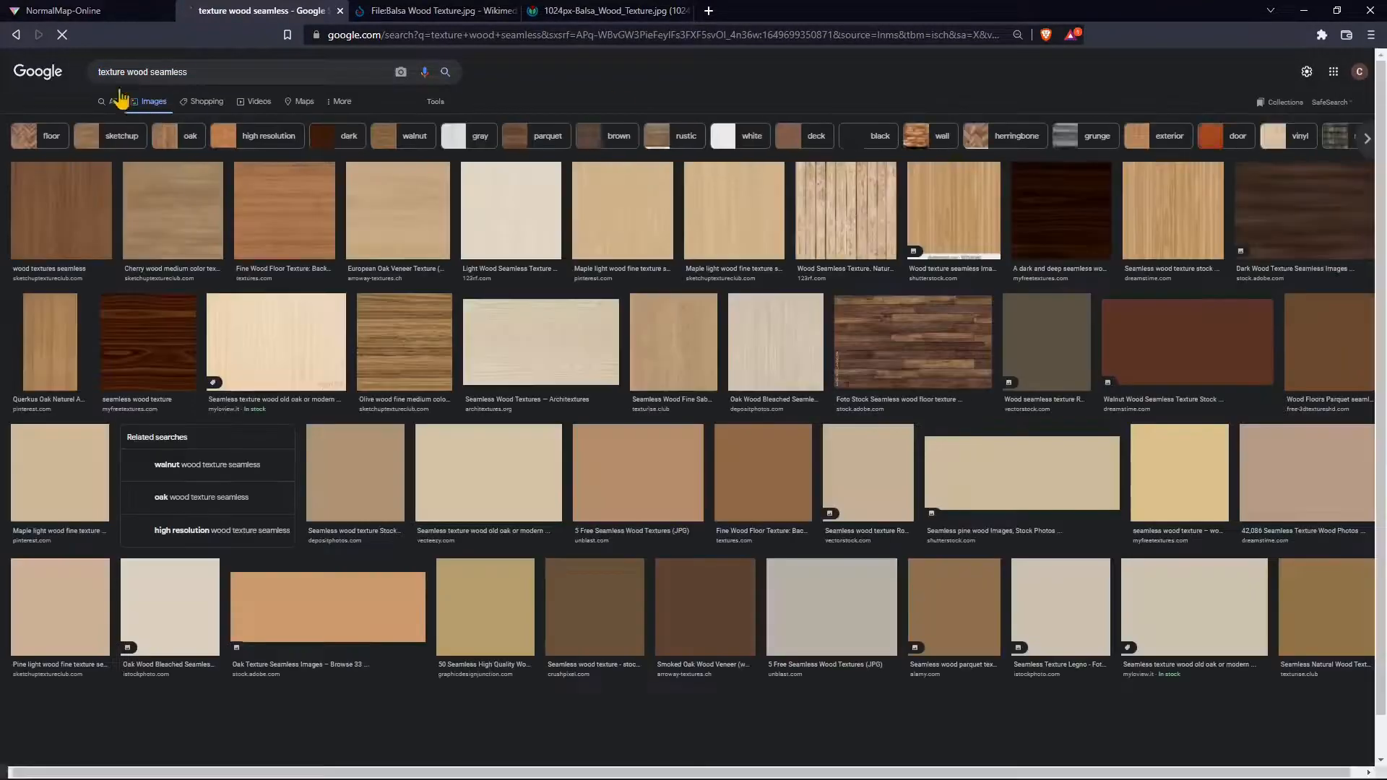
click(116, 73)
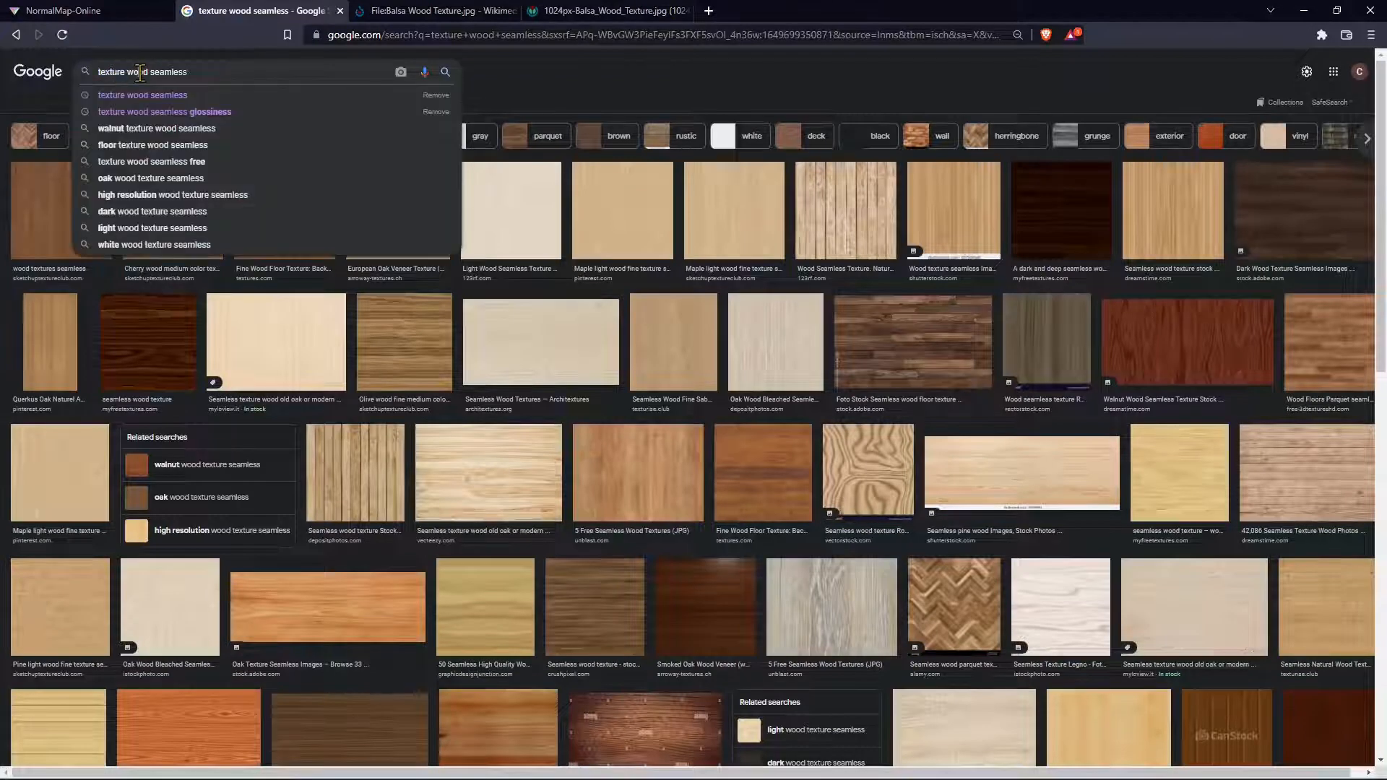
click(610, 62)
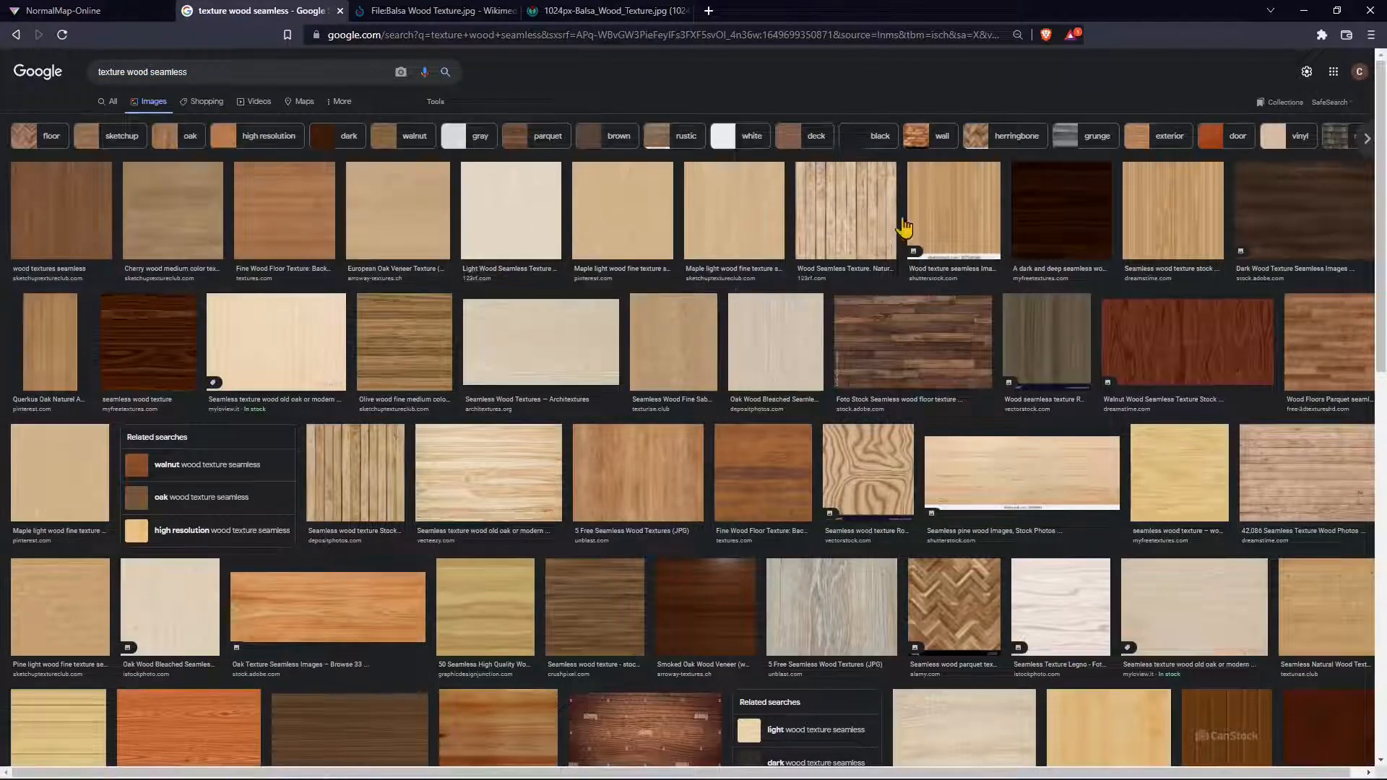
Examine the Wikimedia Commons page of Balsa Wood Texture.jpg for its licence, file history and available resolutions.
click(427, 11)
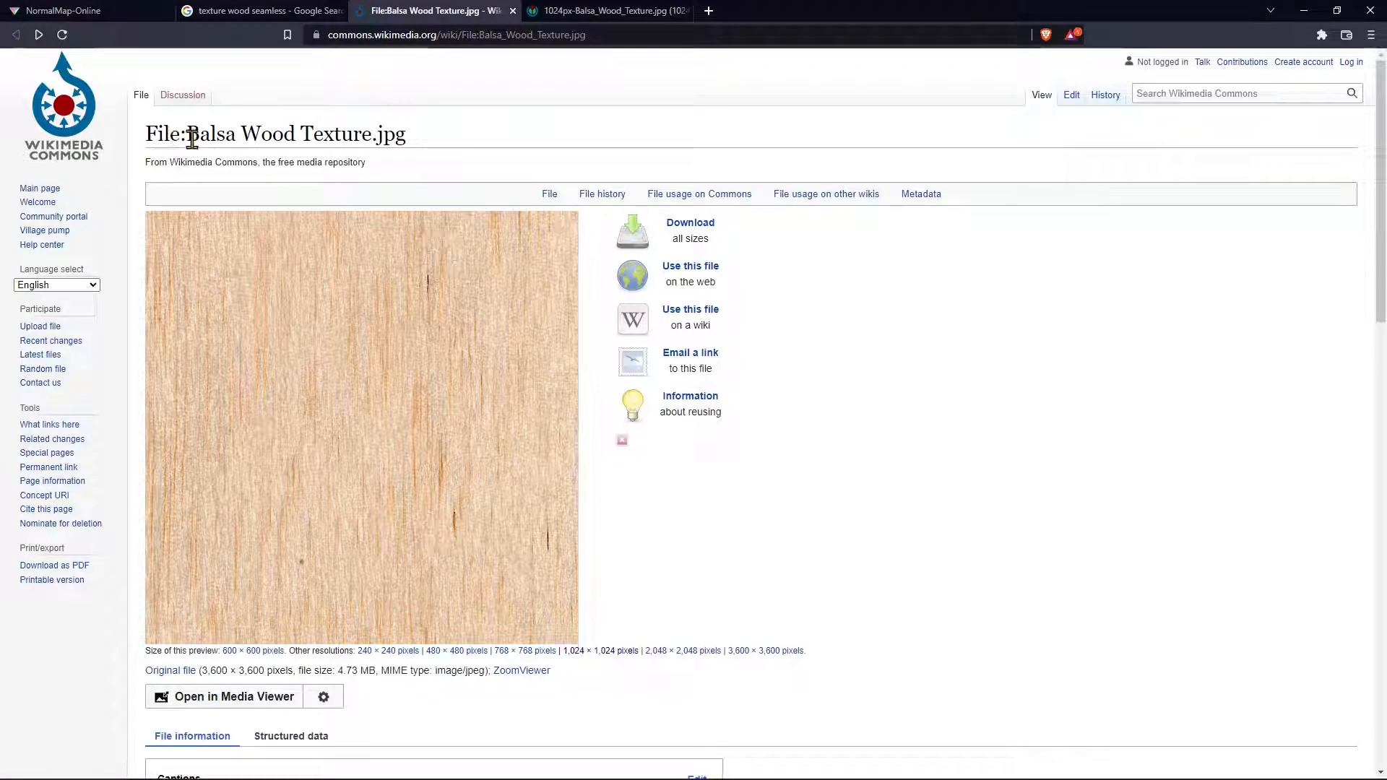
drag(193, 138, 367, 159)
scroll(404, 390, down, 6)
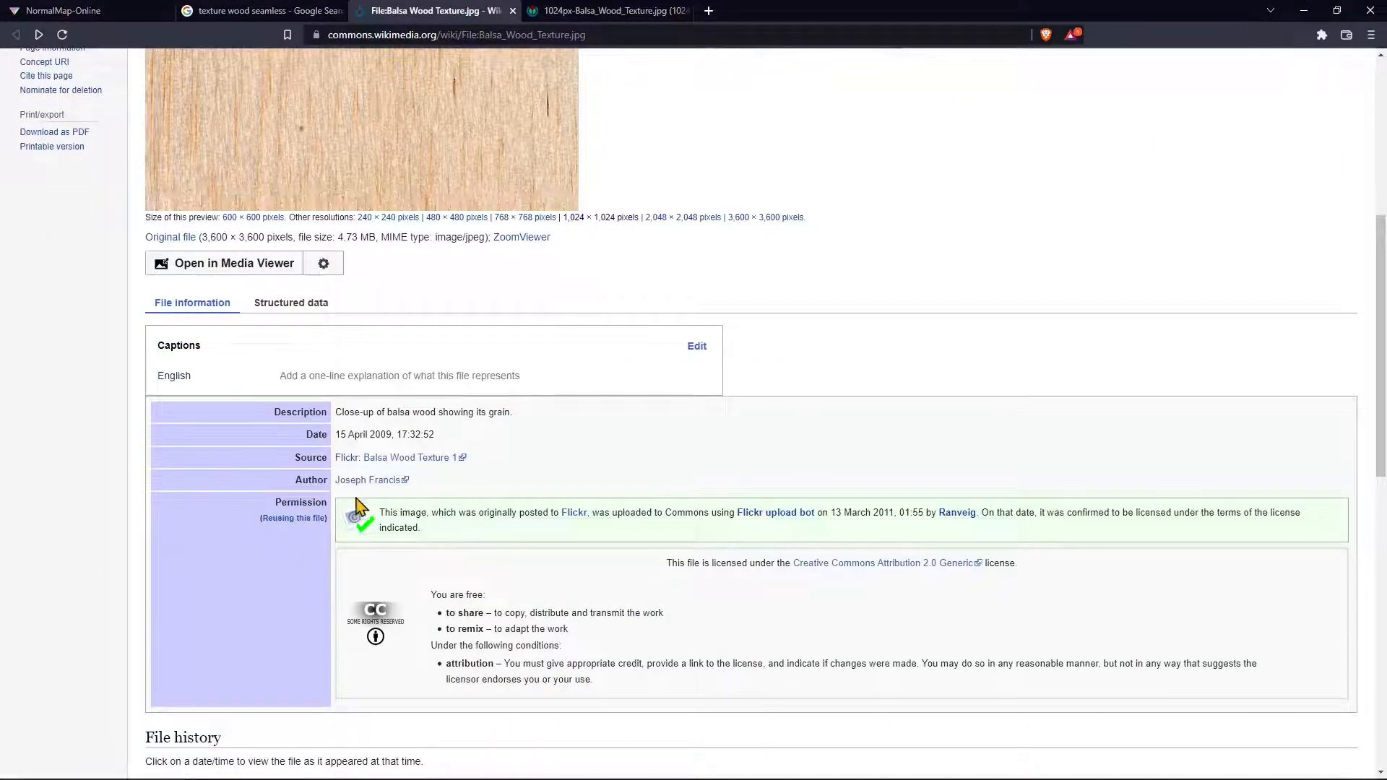
scroll(401, 641, down, 2)
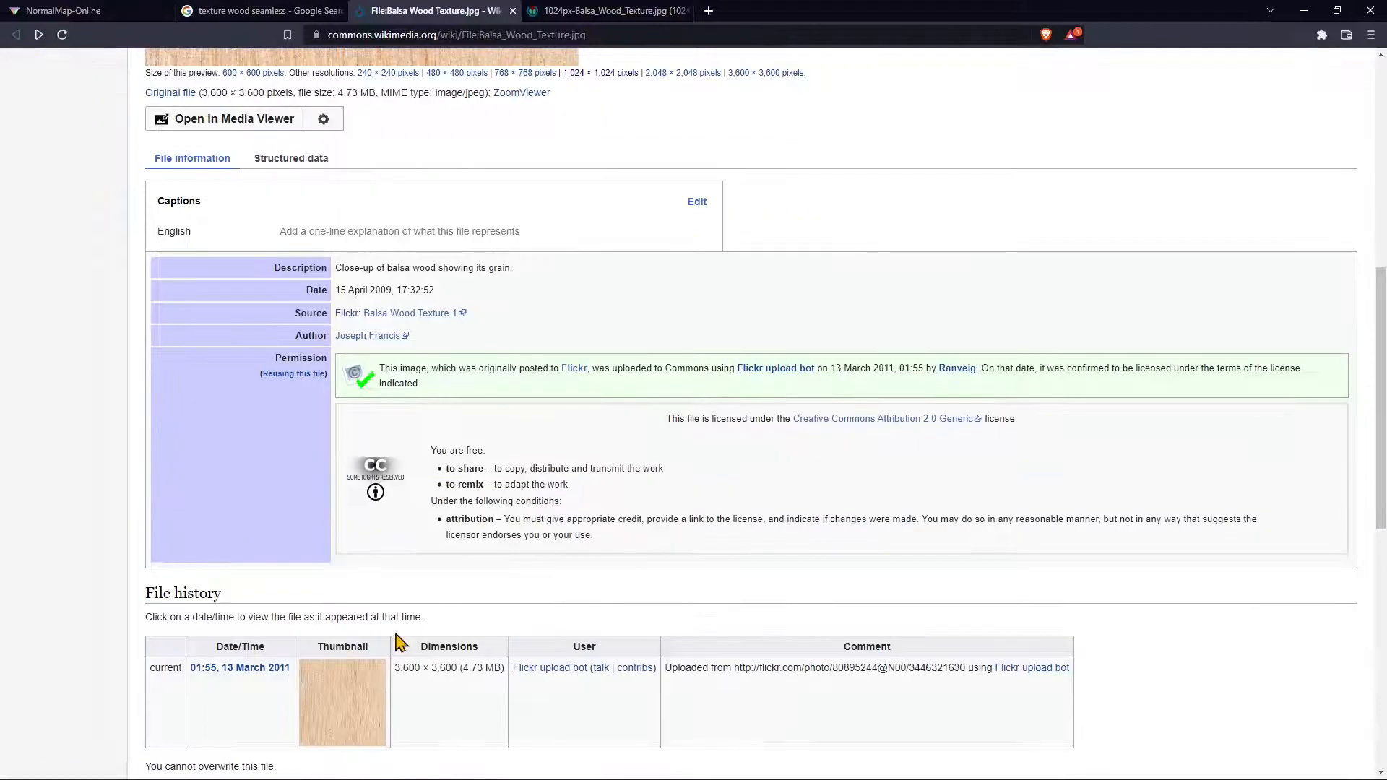
scroll(400, 641, down, 2)
scroll(396, 636, up, 10)
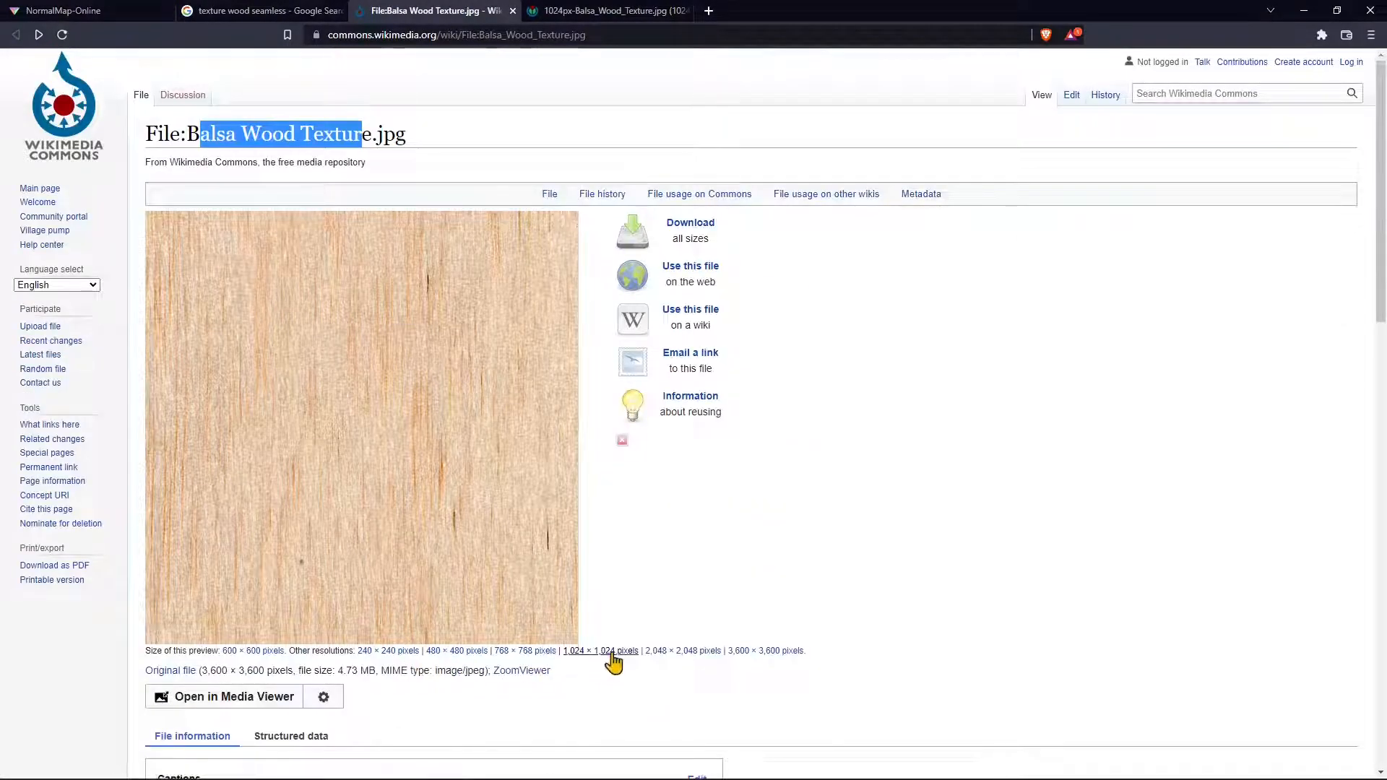
Open the 1,024 × 1,024 pixel version of the balsa wood image and try to save it as 1024px-Balsa_Wood_Texture in the wikimedia folder.
click(578, 653)
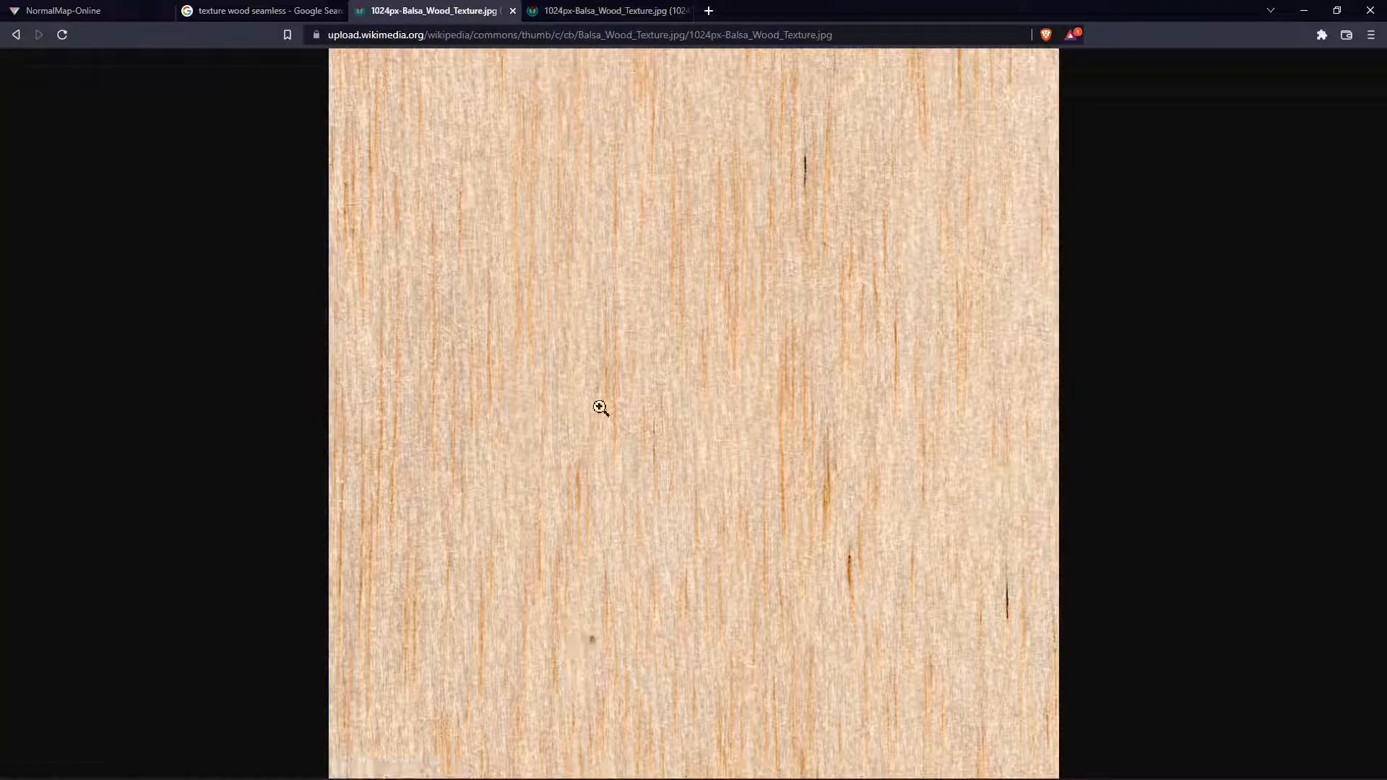
right_click(554, 295)
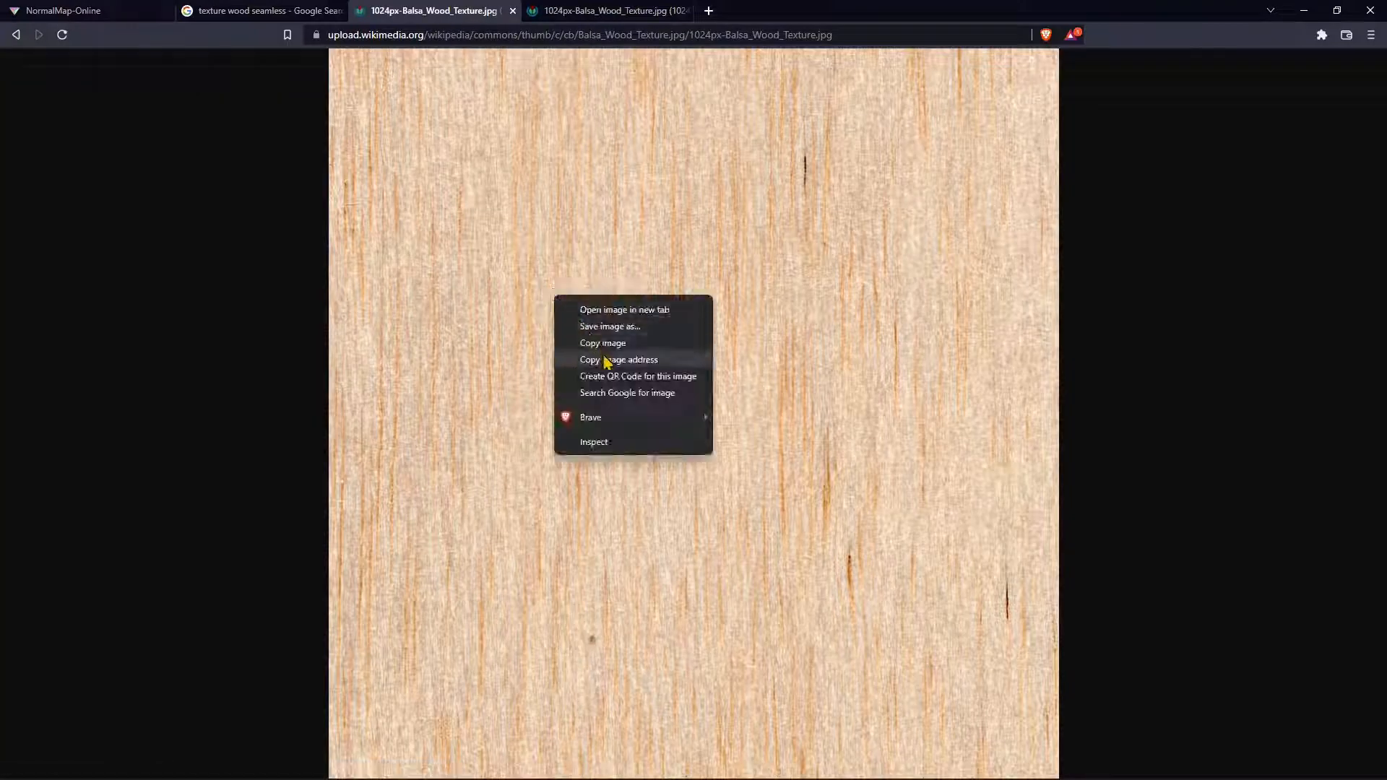
click(609, 326)
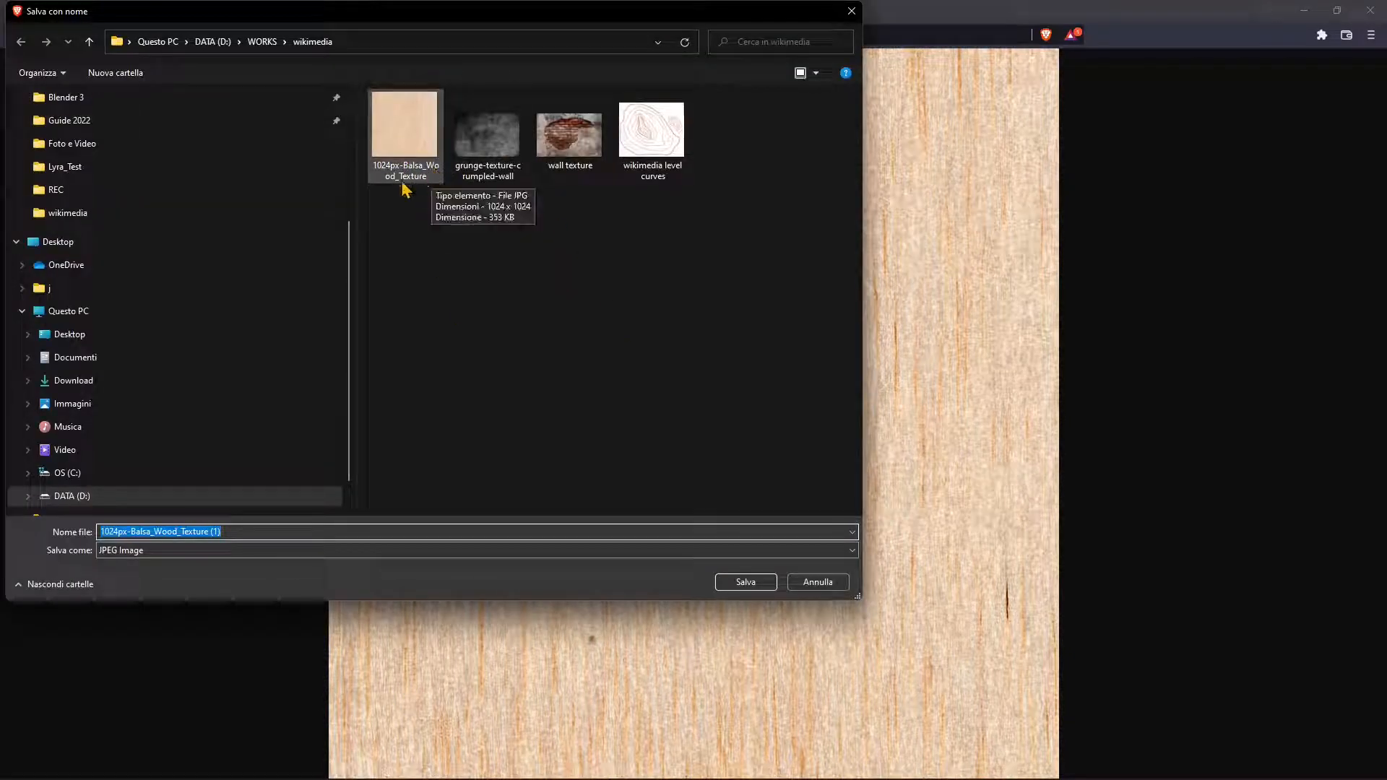
click(408, 160)
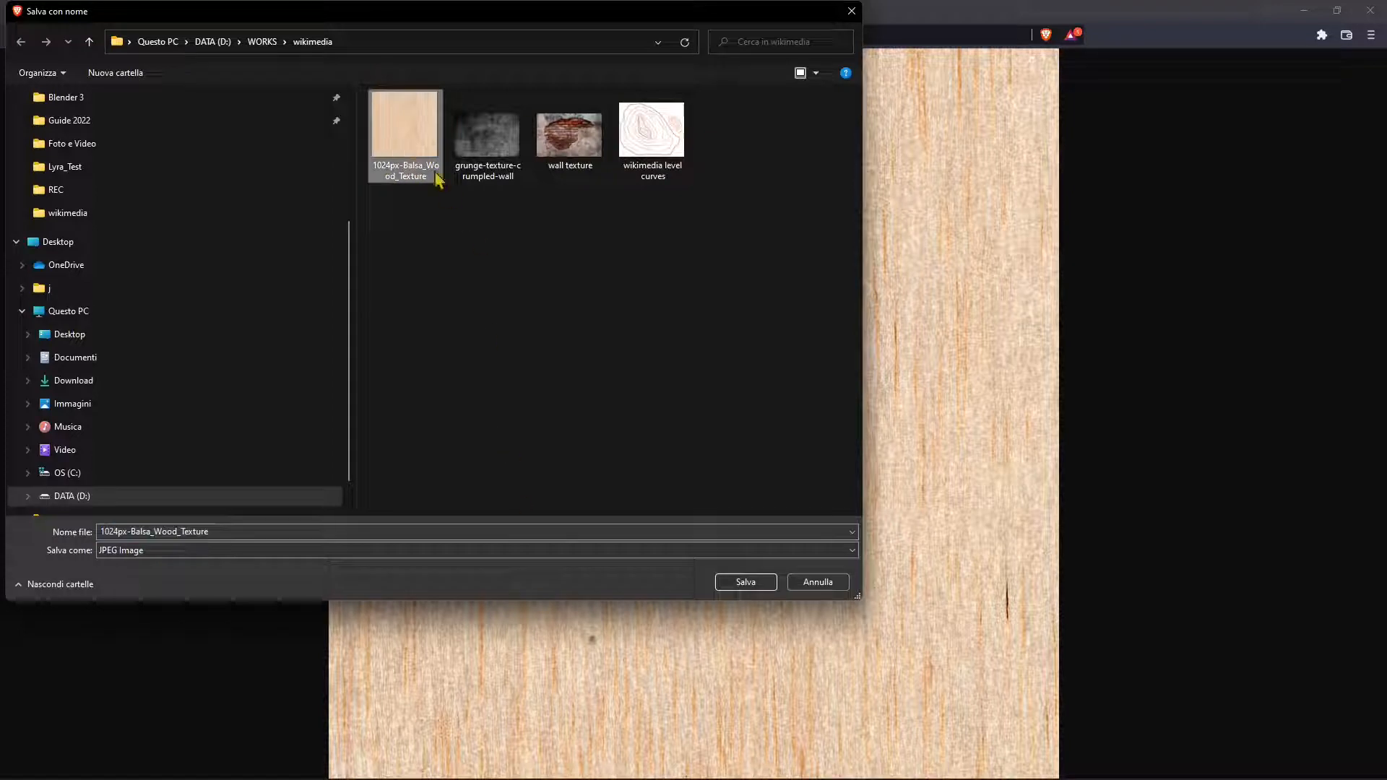
click(808, 585)
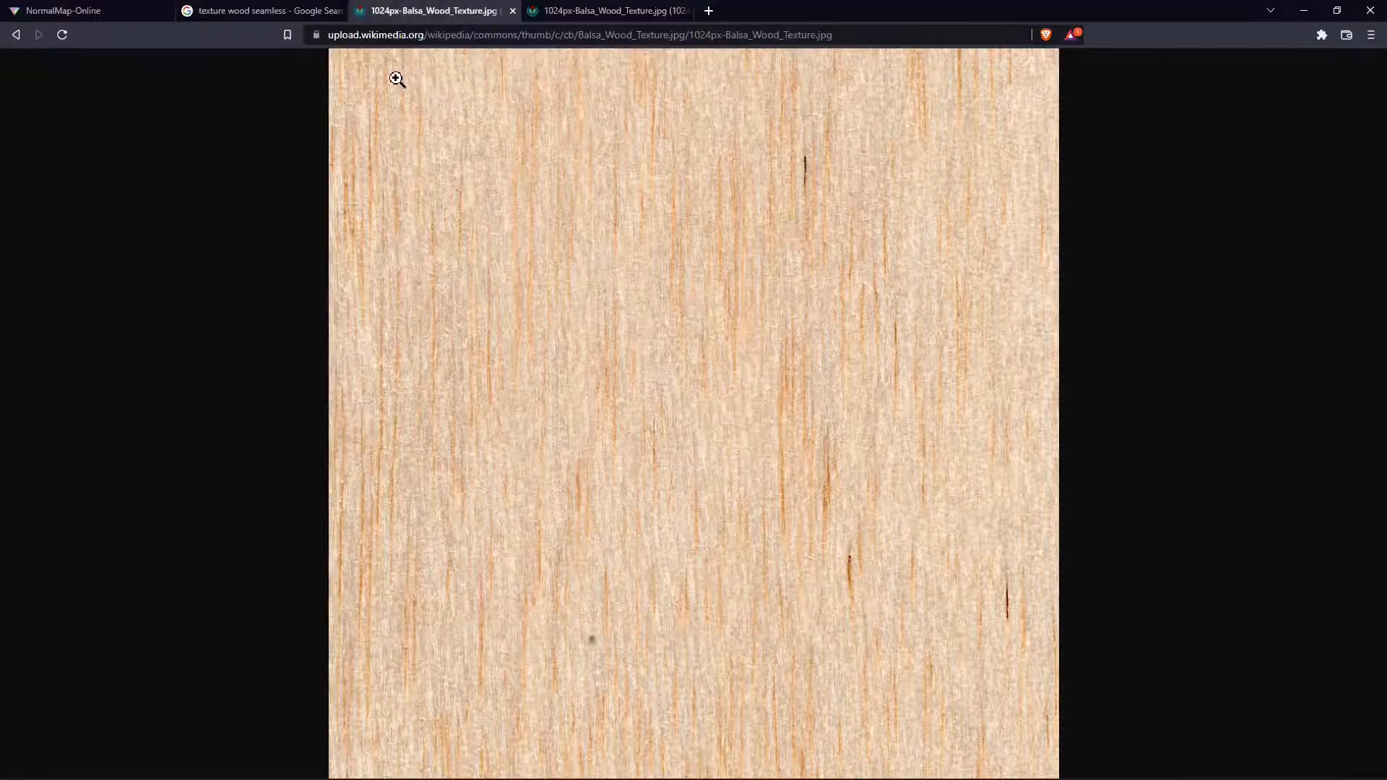
Switch NormalMap-Online to the Pictures input mode and read its help on generating normal maps from photos.
click(114, 12)
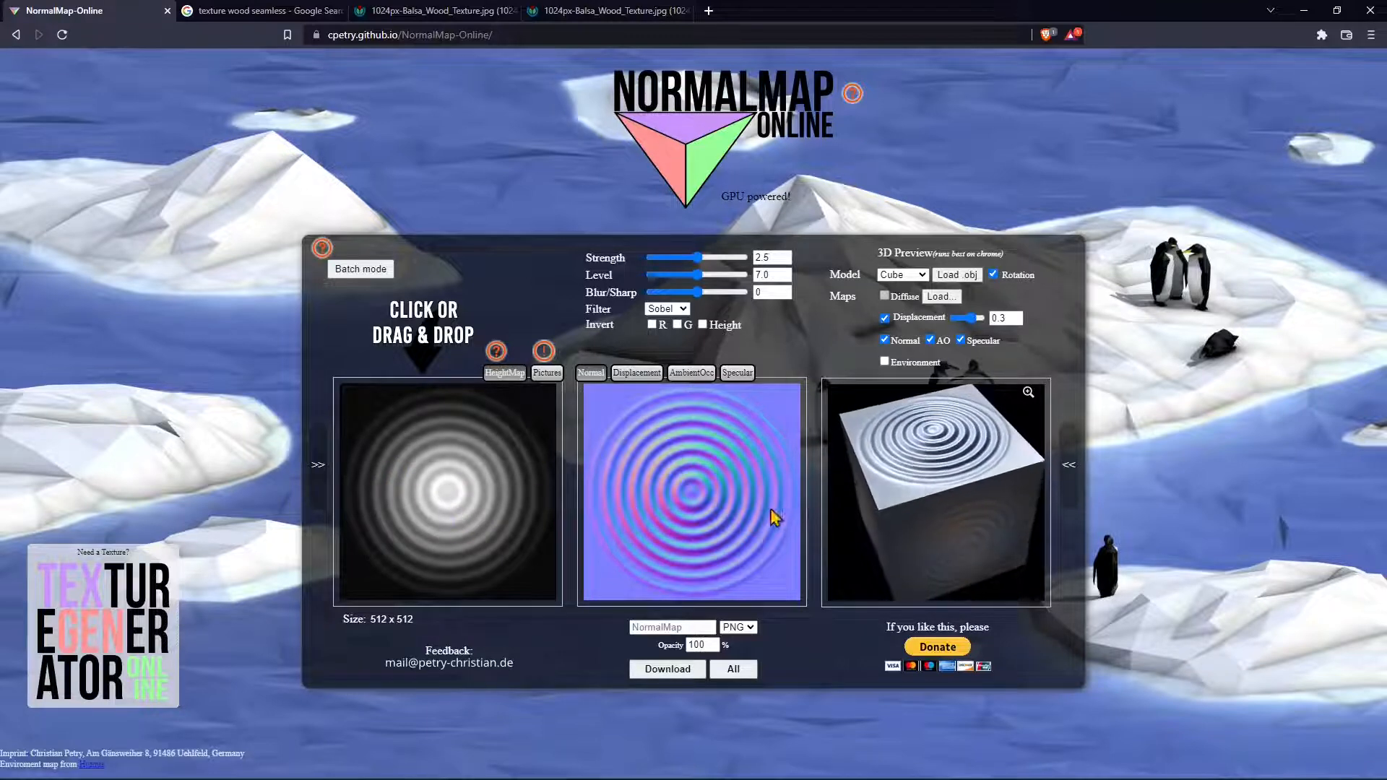
click(547, 373)
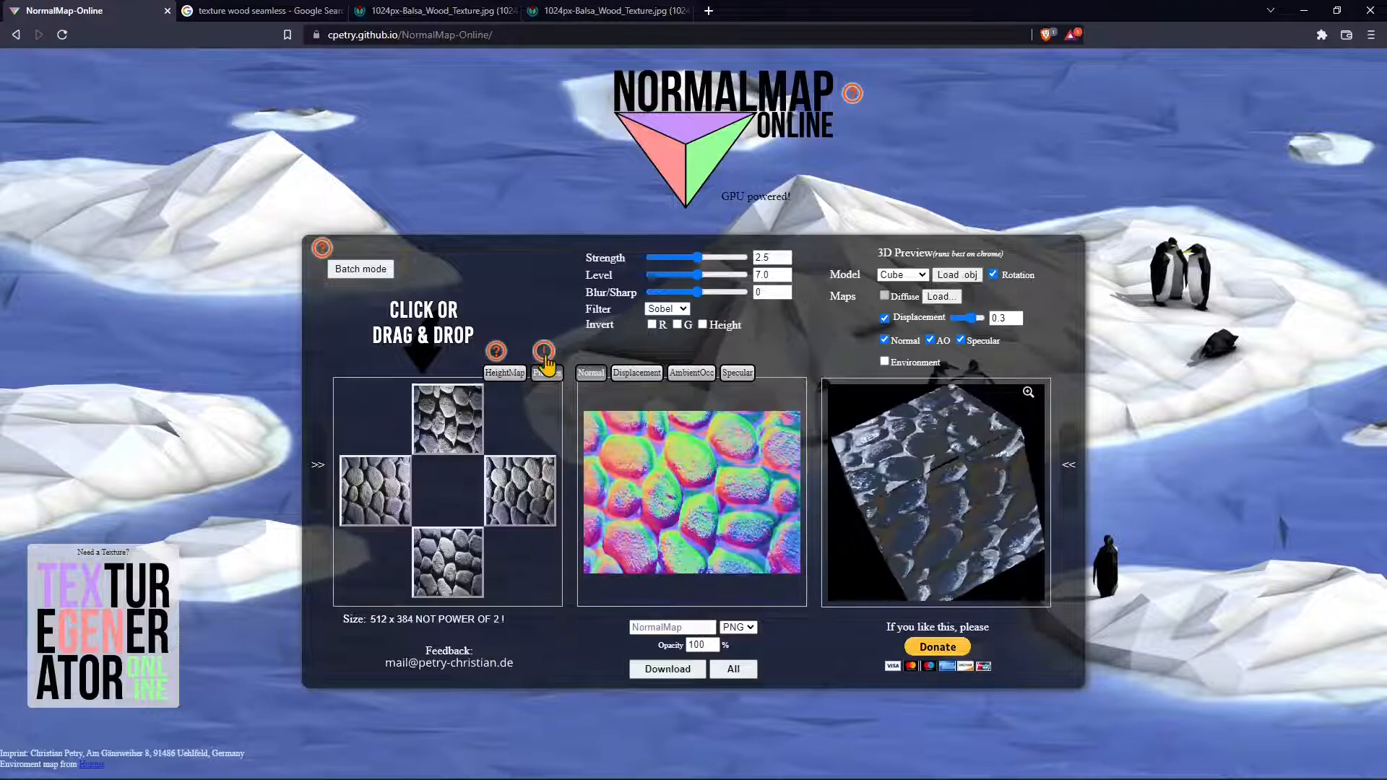
click(545, 354)
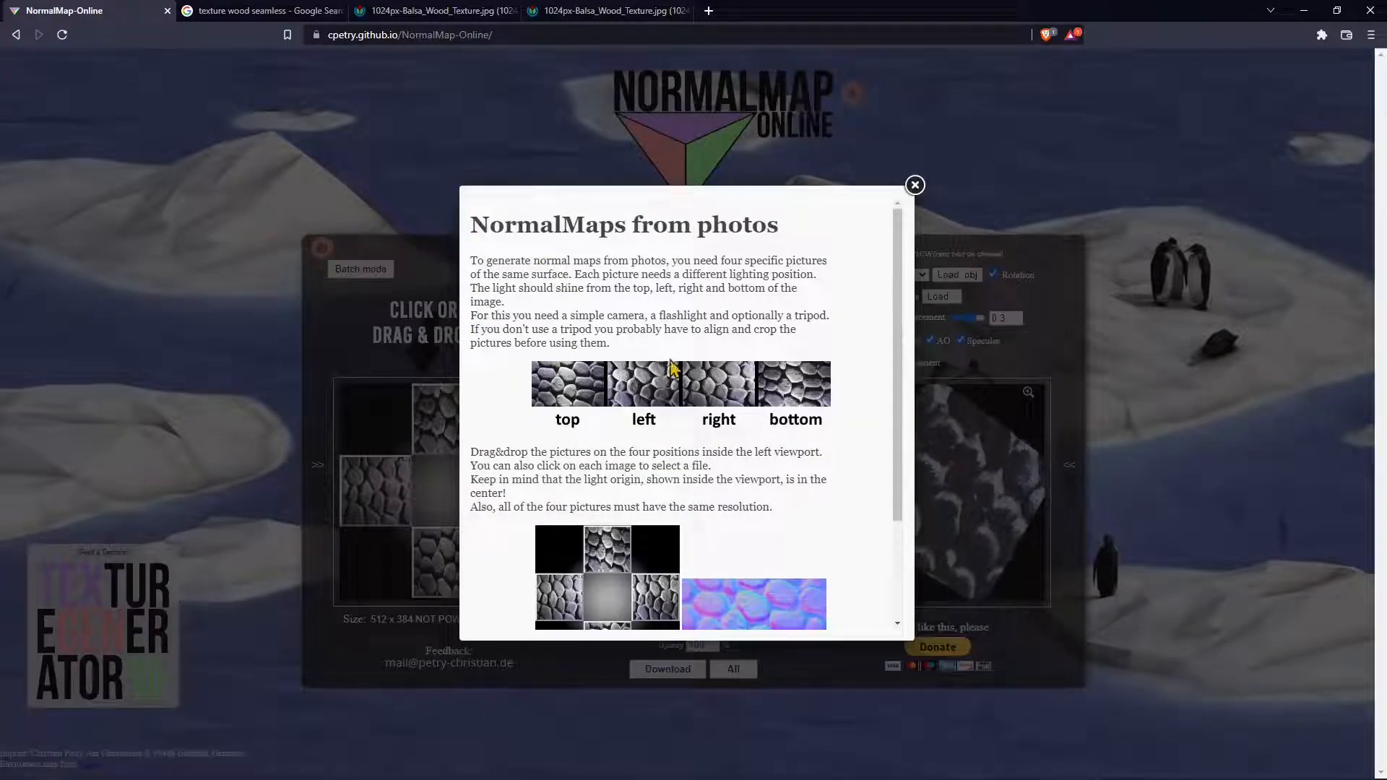
scroll(663, 462, down, 1)
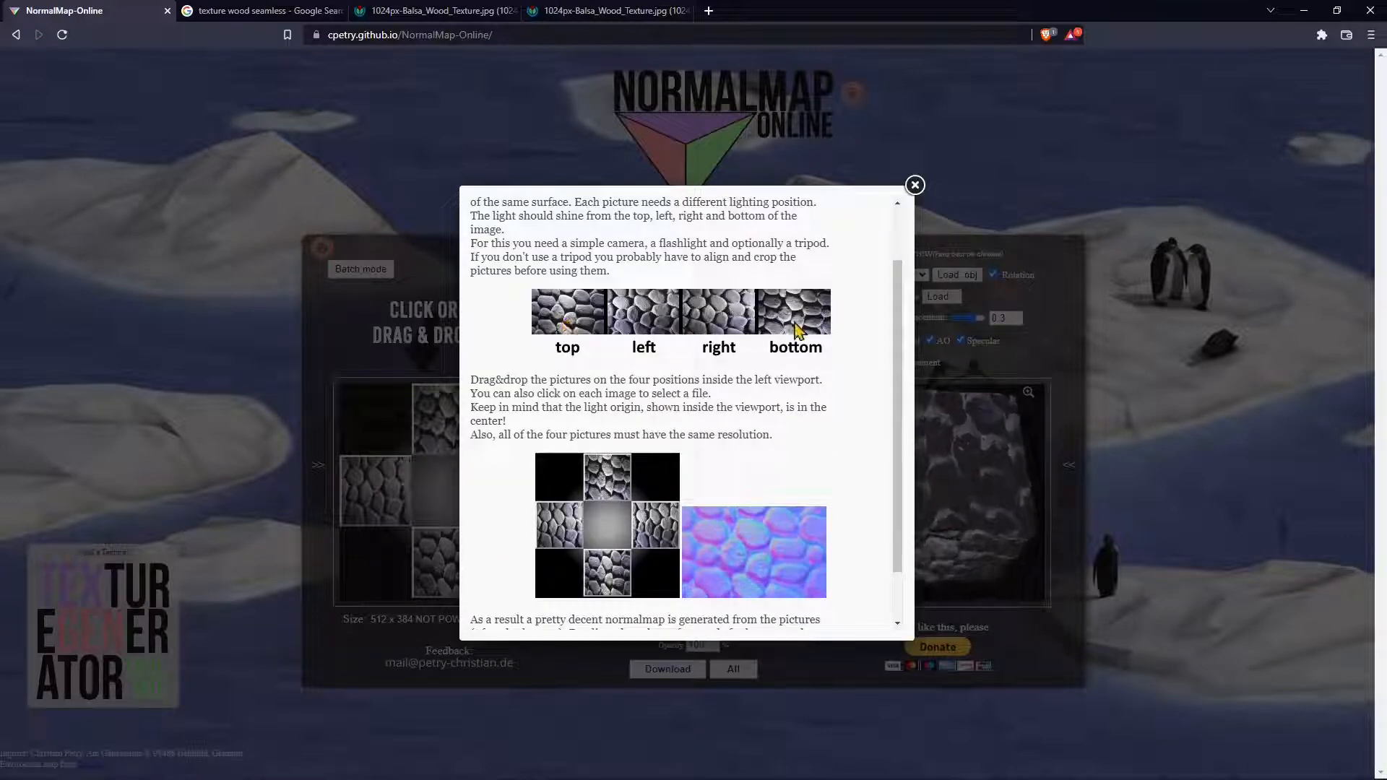
scroll(702, 429, down, 1)
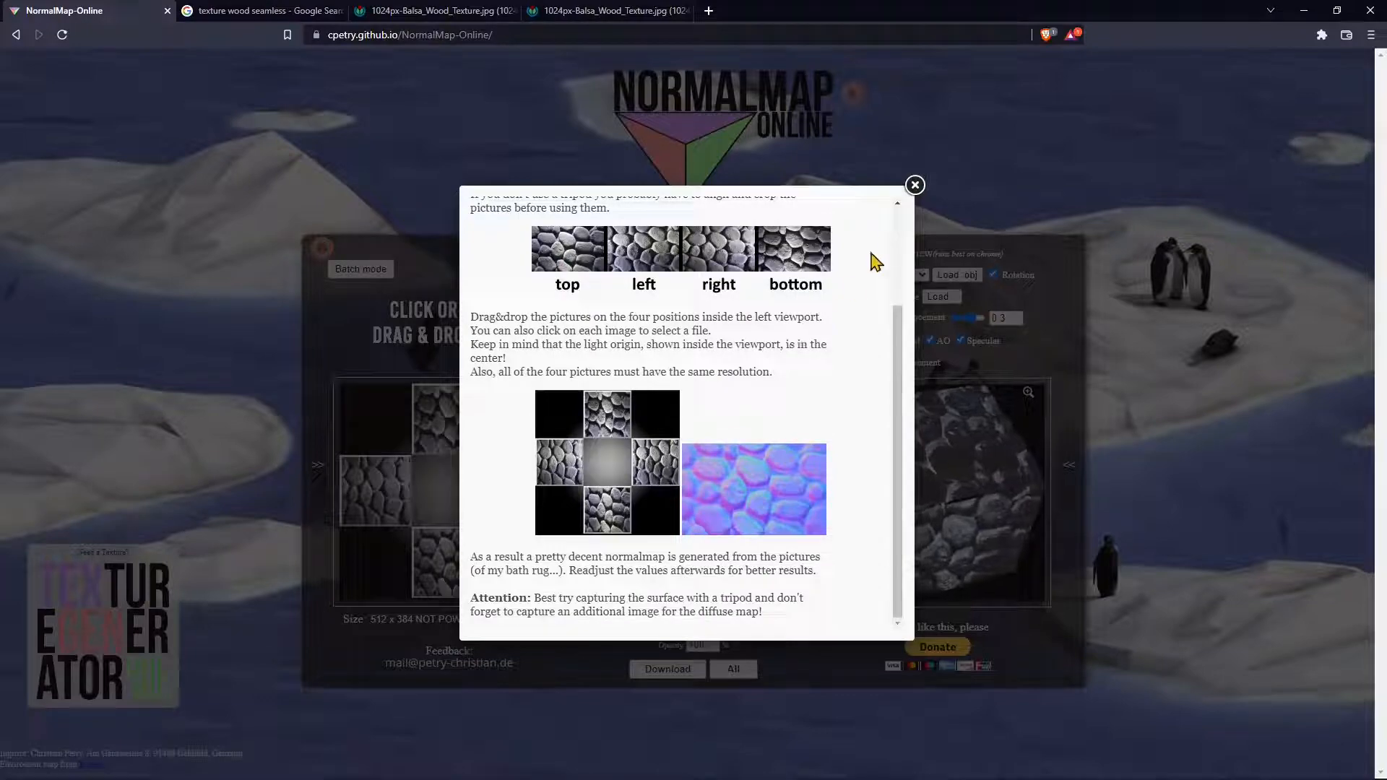
click(914, 187)
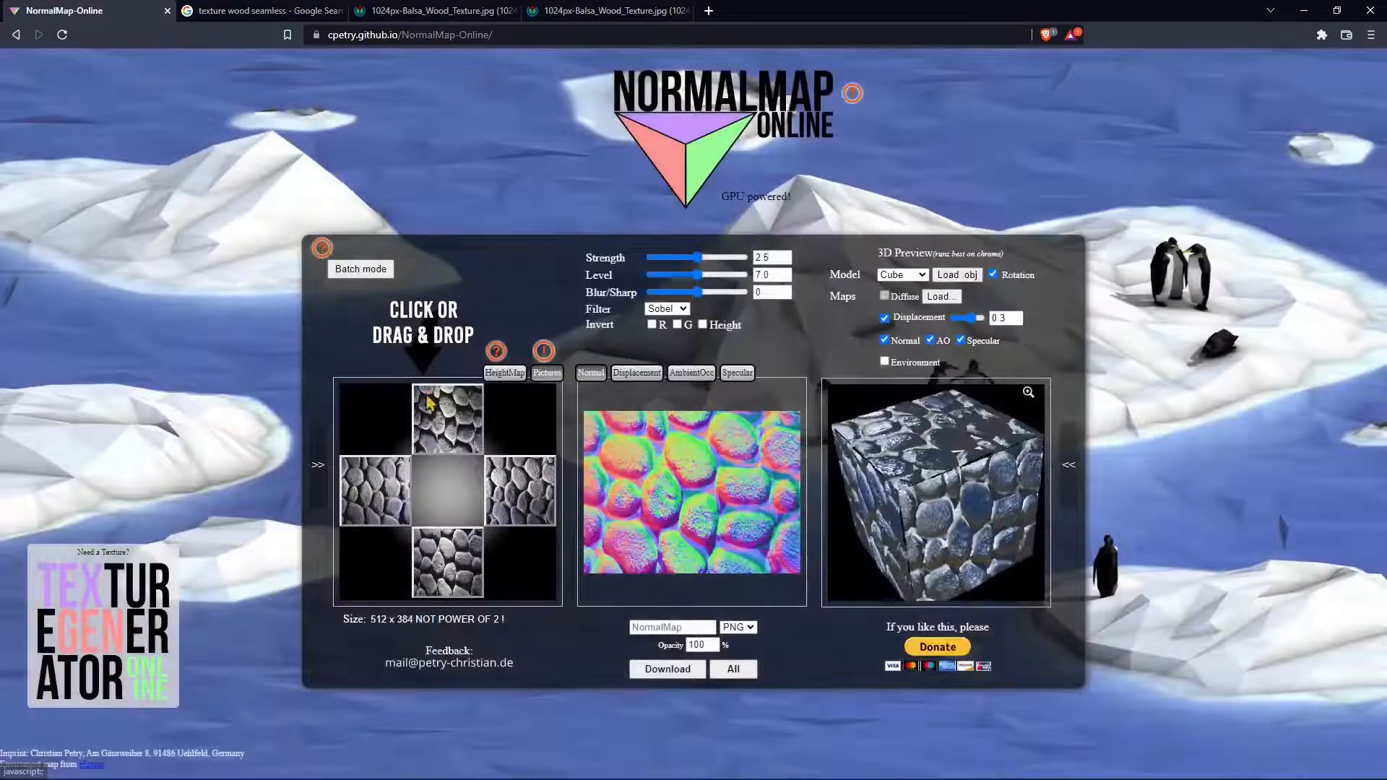
Load 1024px-Balsa_Wood_Texture into all four picture slots: top, left, right and bottom.
click(439, 428)
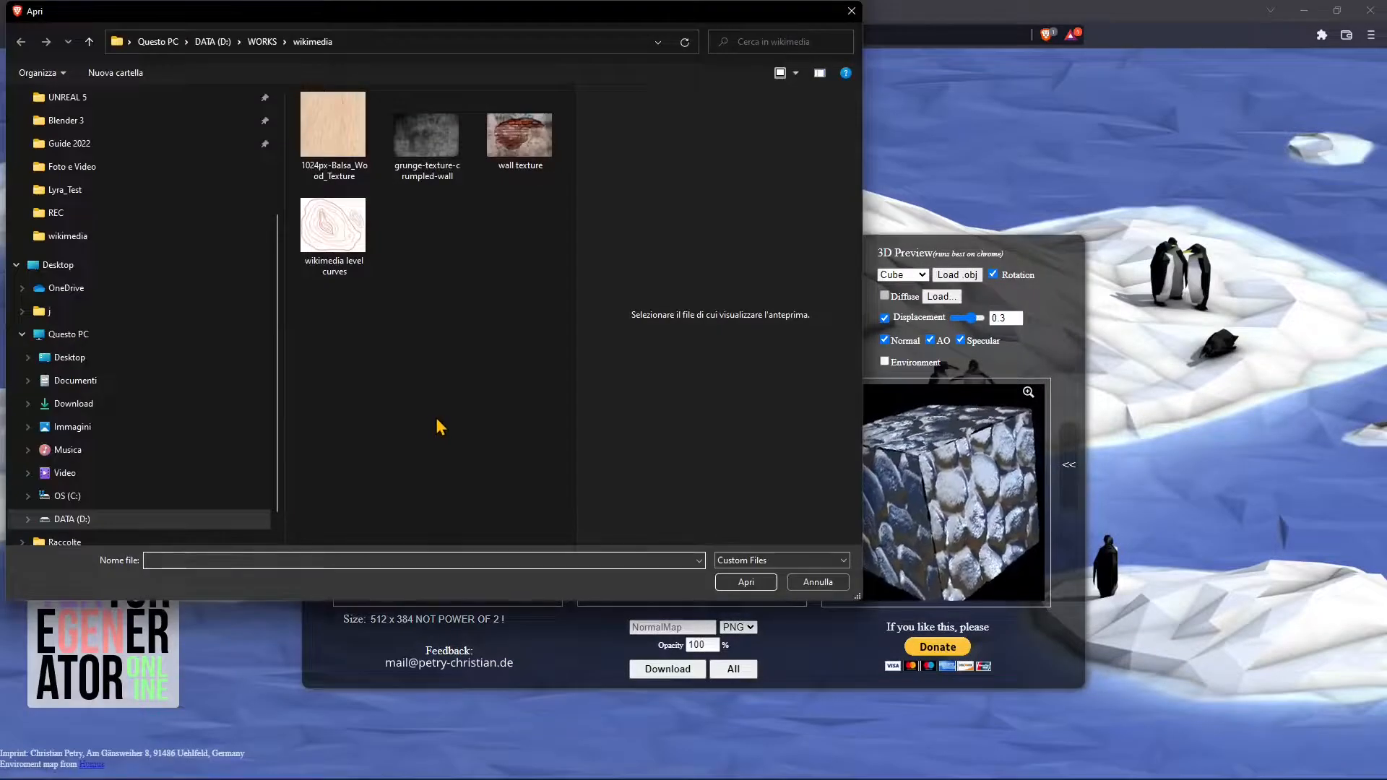
click(364, 157)
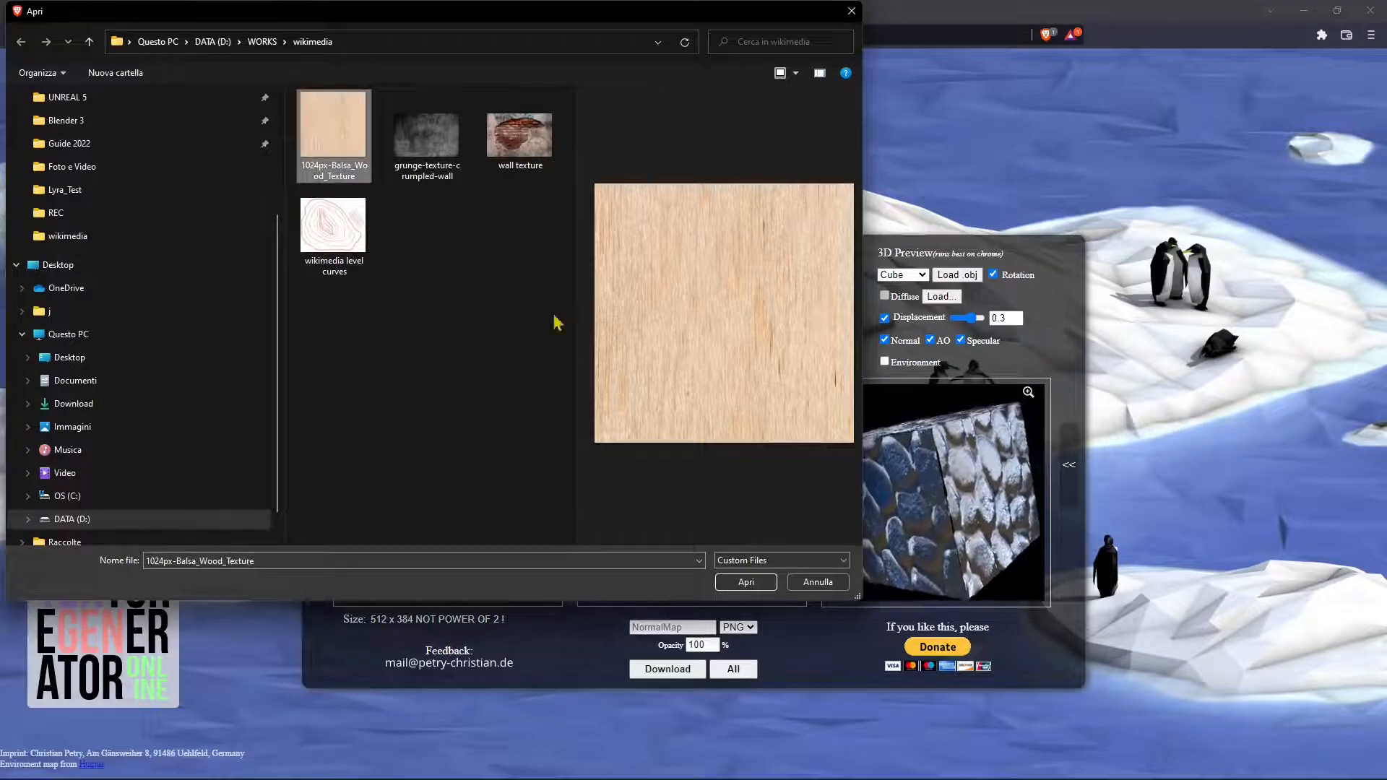
click(745, 581)
click(374, 496)
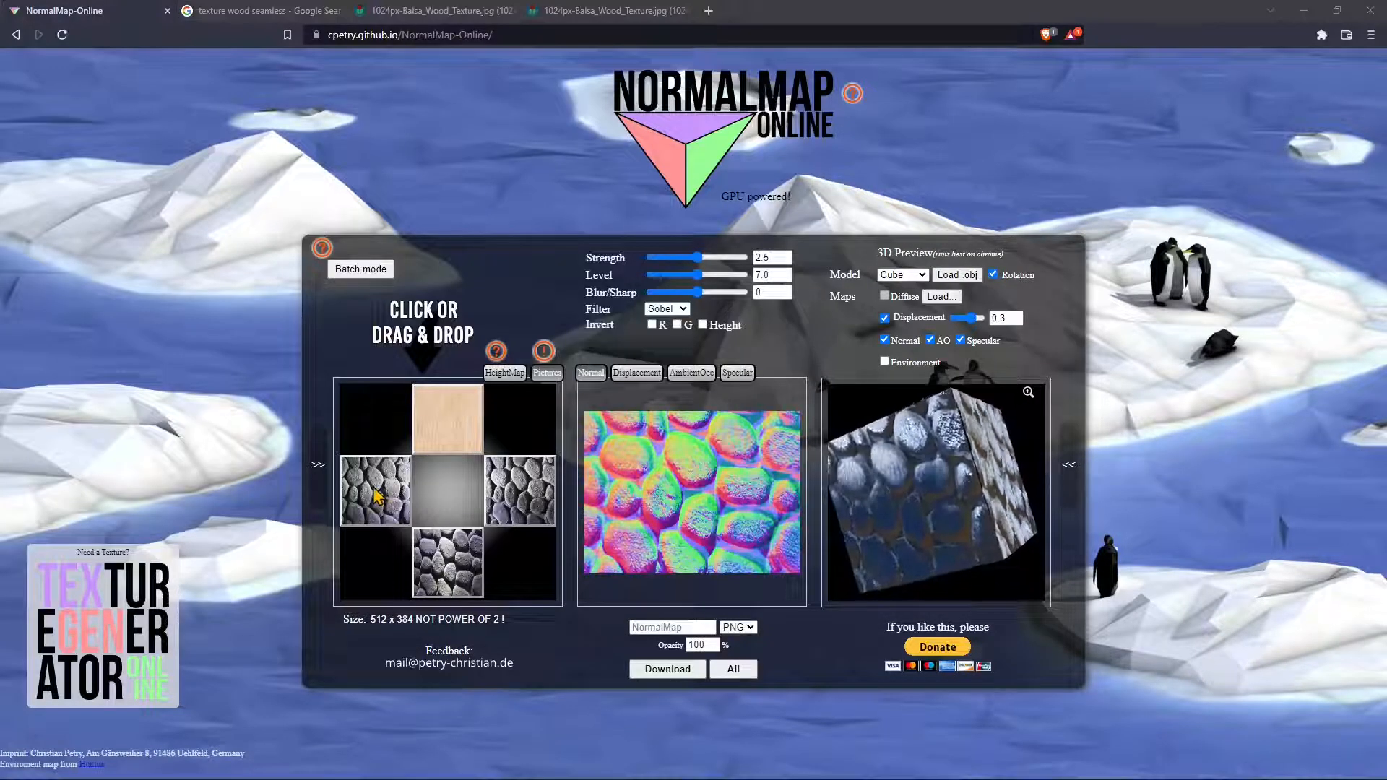
click(332, 134)
click(748, 583)
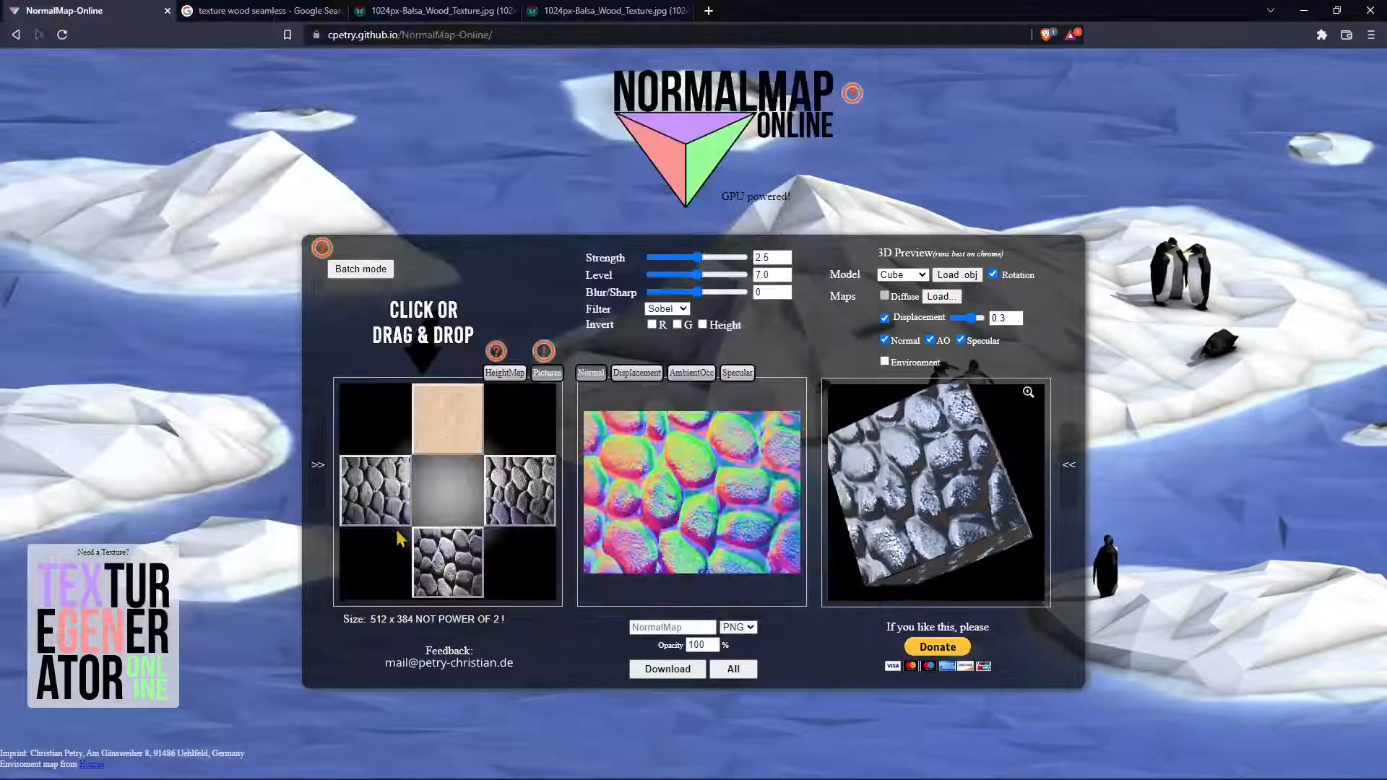
click(518, 501)
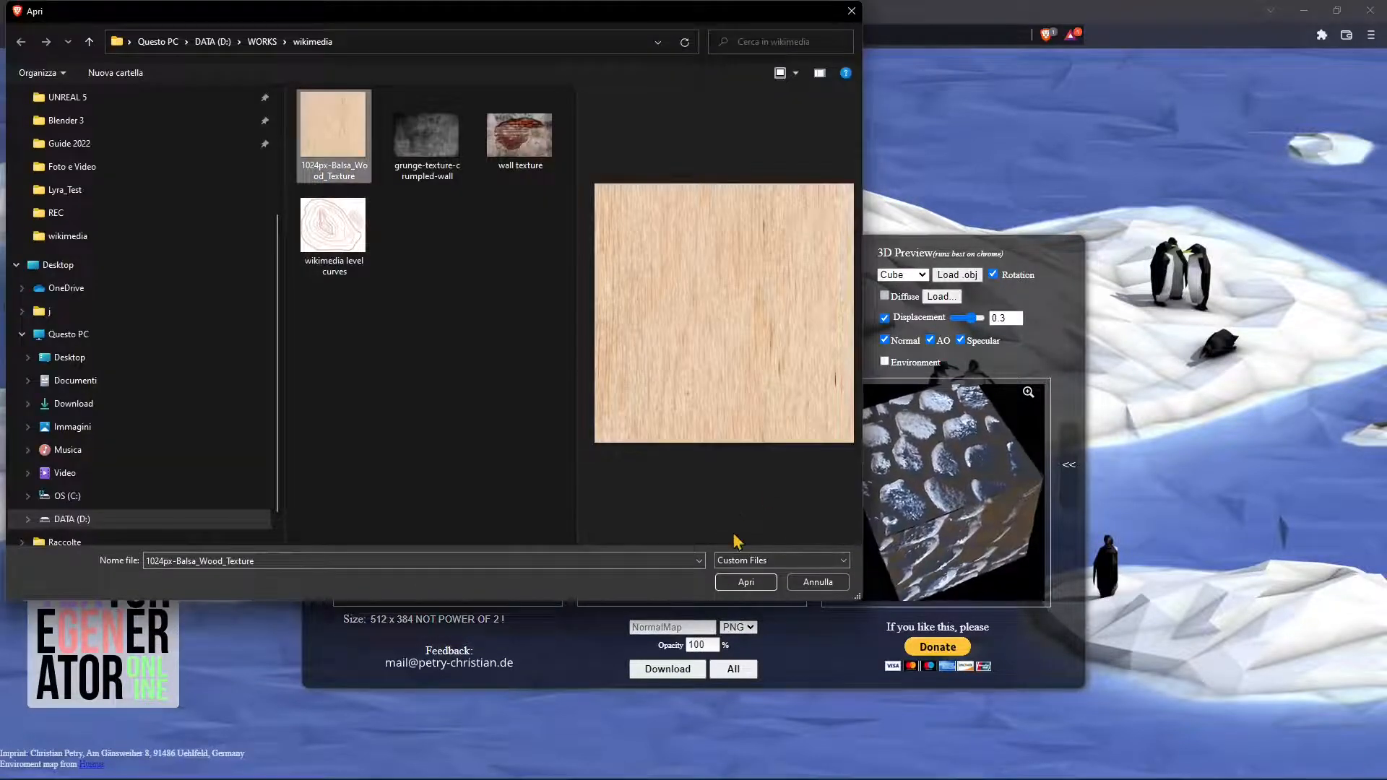
click(746, 582)
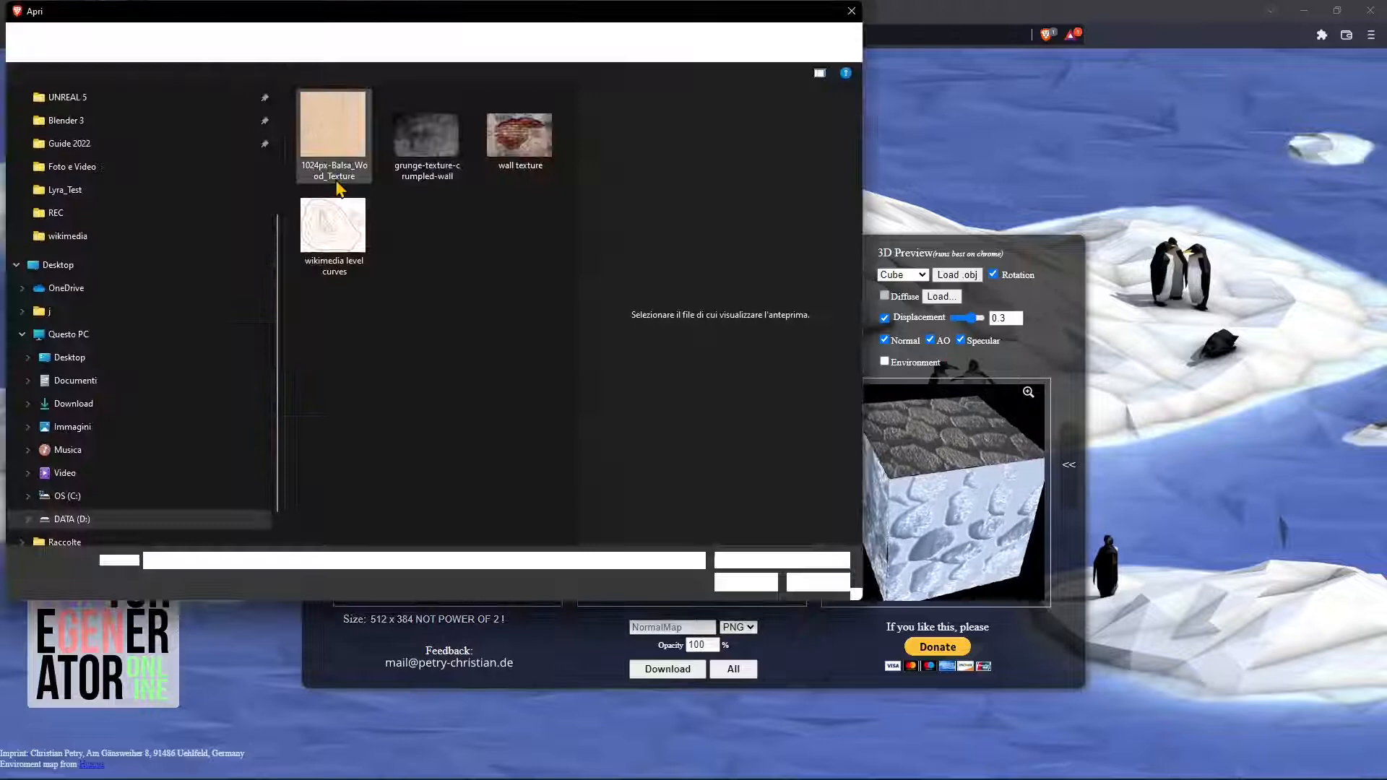
click(352, 153)
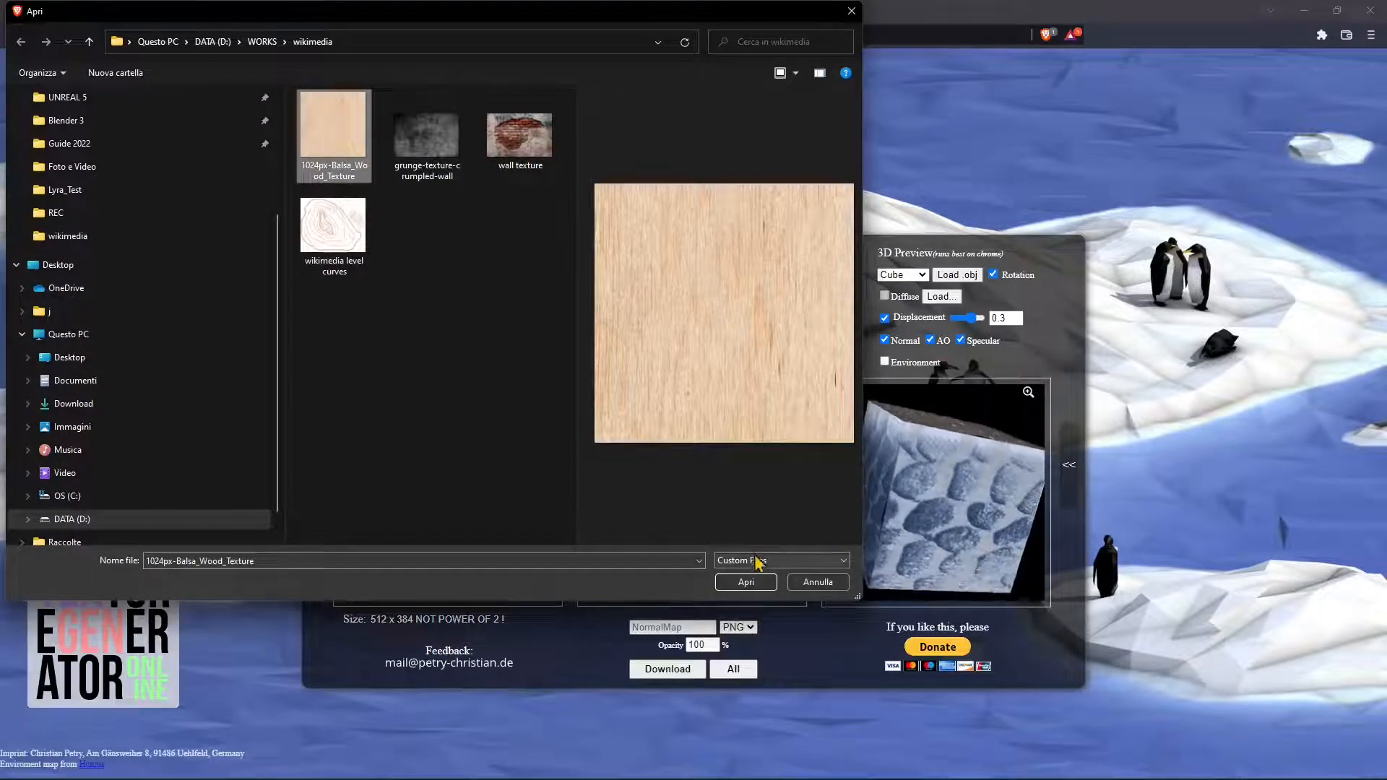
click(744, 582)
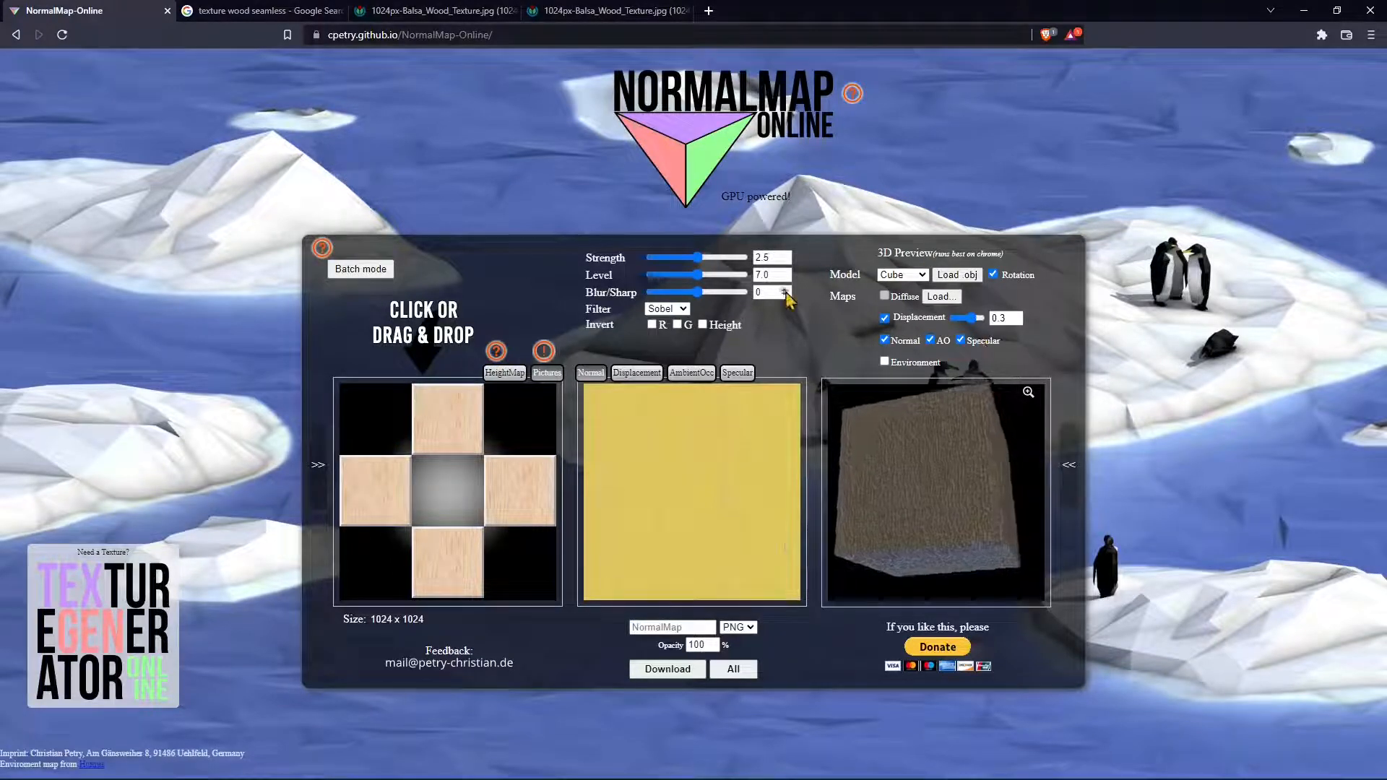
Turn off the AO, Normal, Specular and Displacement maps in the 3D preview.
click(930, 340)
click(885, 340)
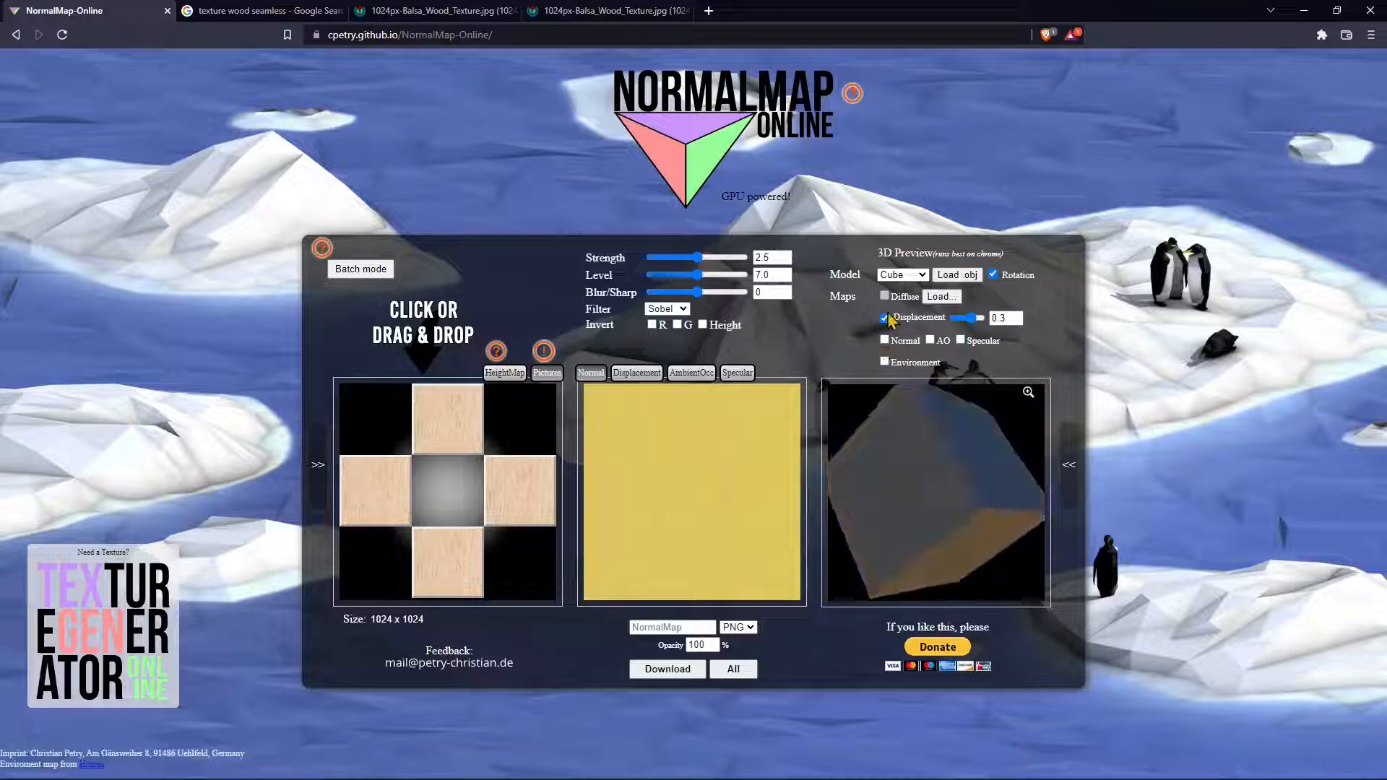
click(885, 318)
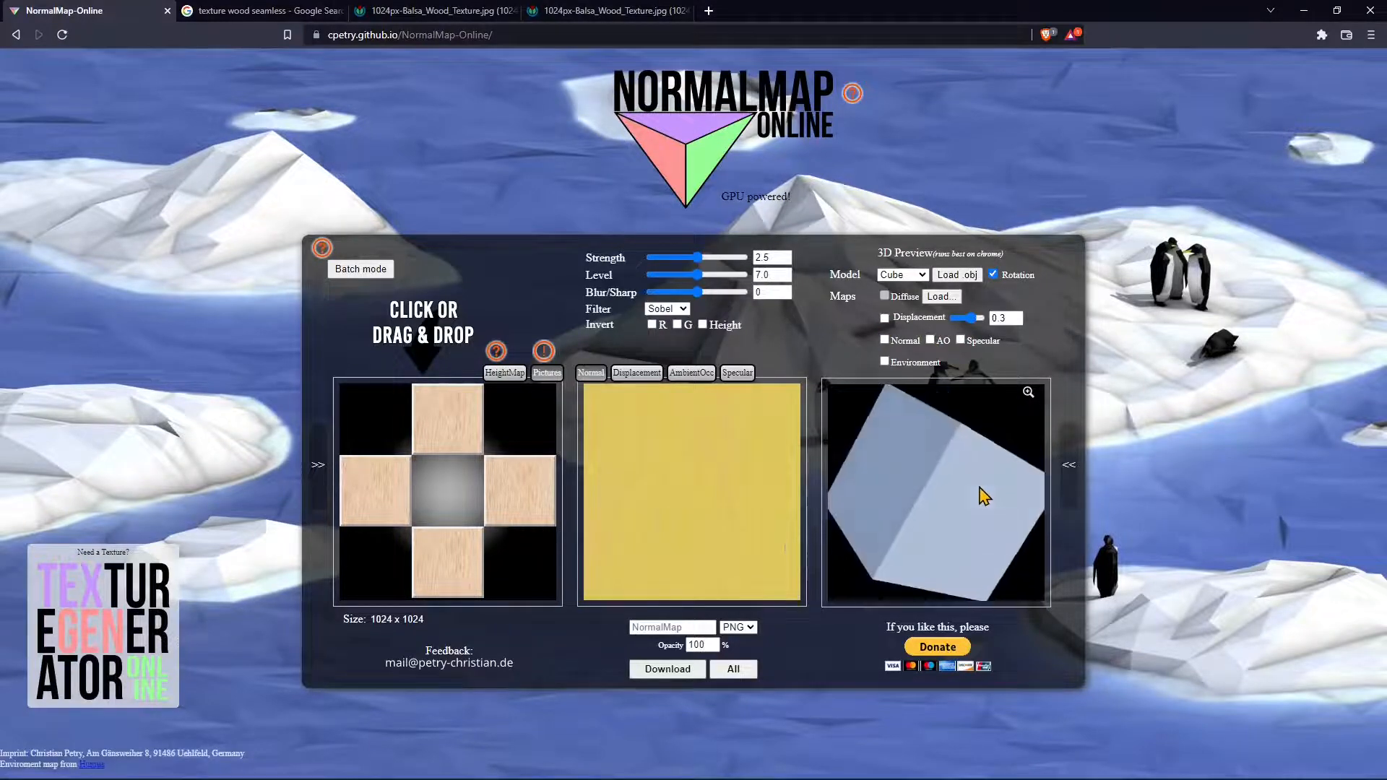
Try the Plane and Sphere preview models, and set the 3D preview model to Teapot.
click(917, 275)
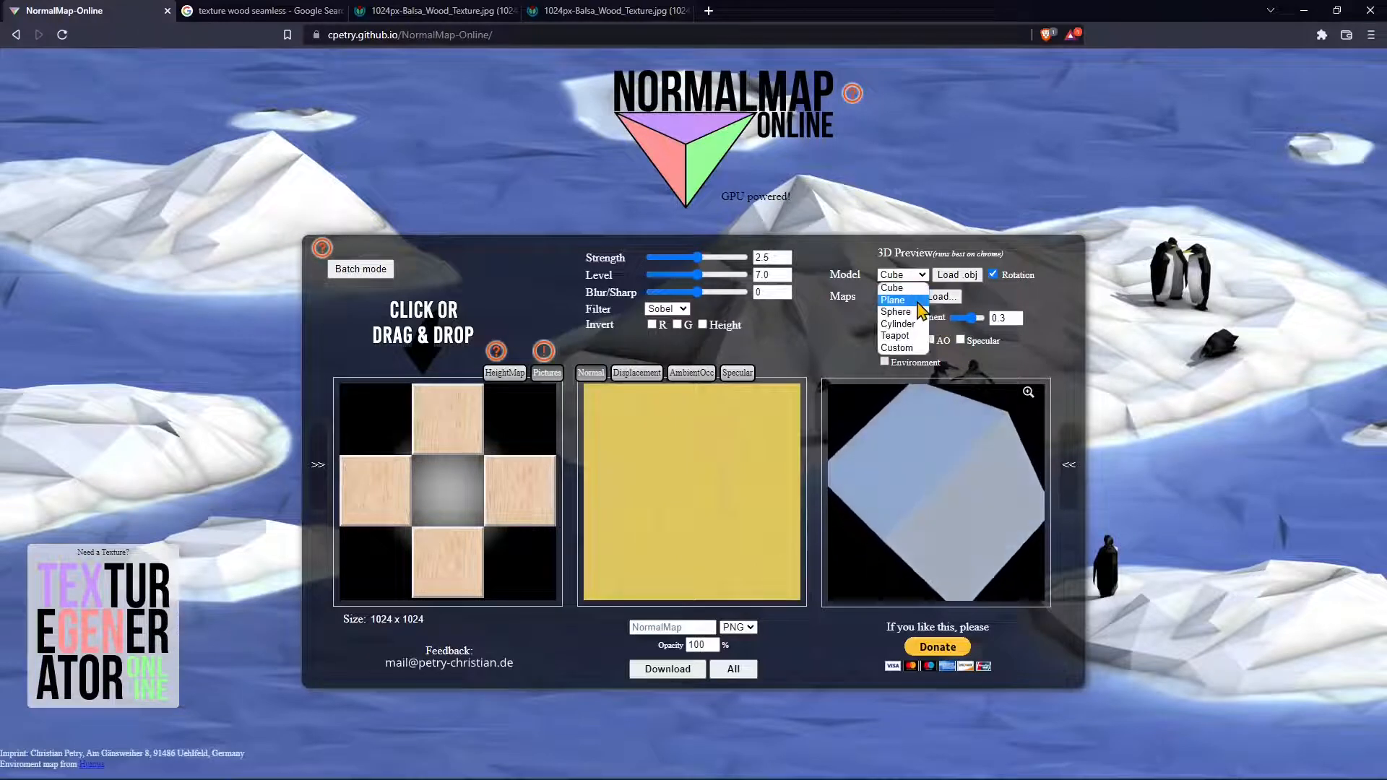
click(895, 299)
click(903, 275)
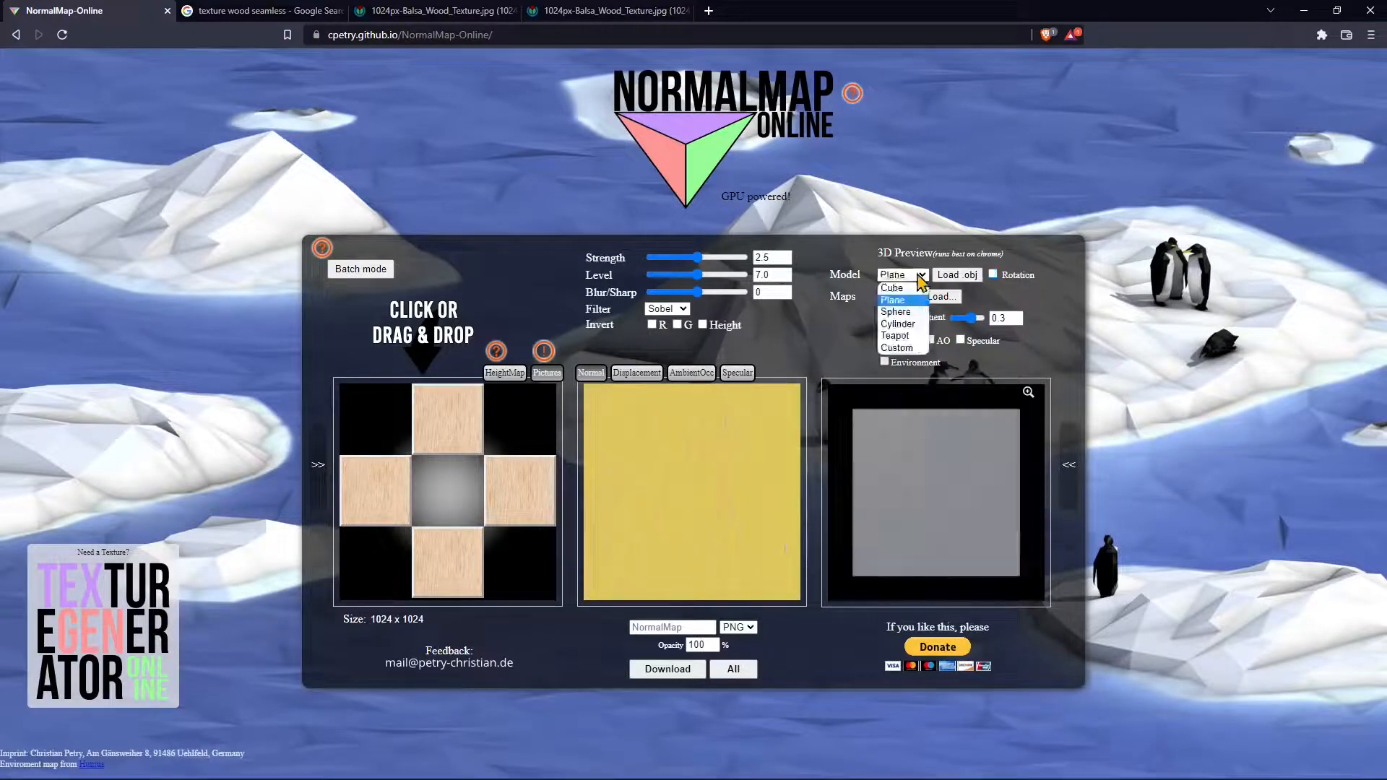
click(899, 311)
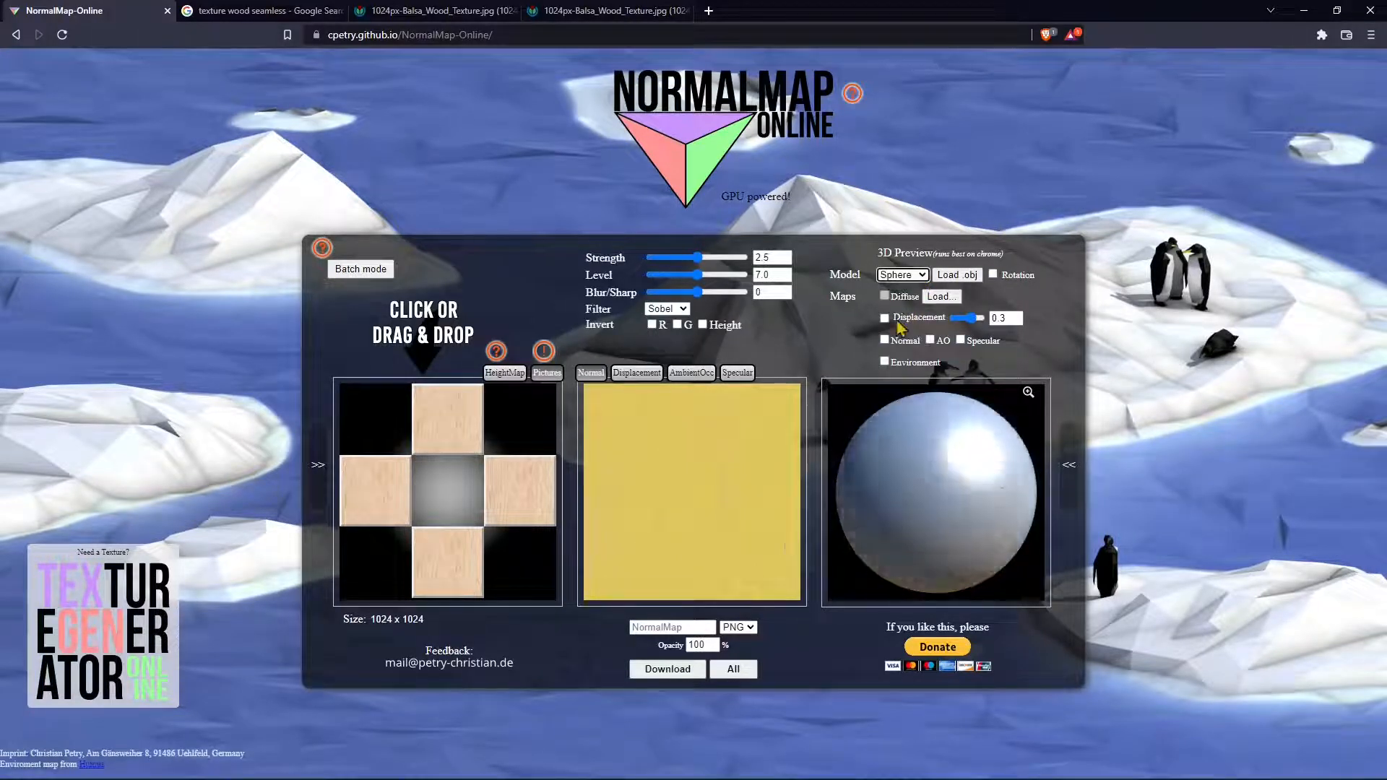
click(912, 275)
click(916, 337)
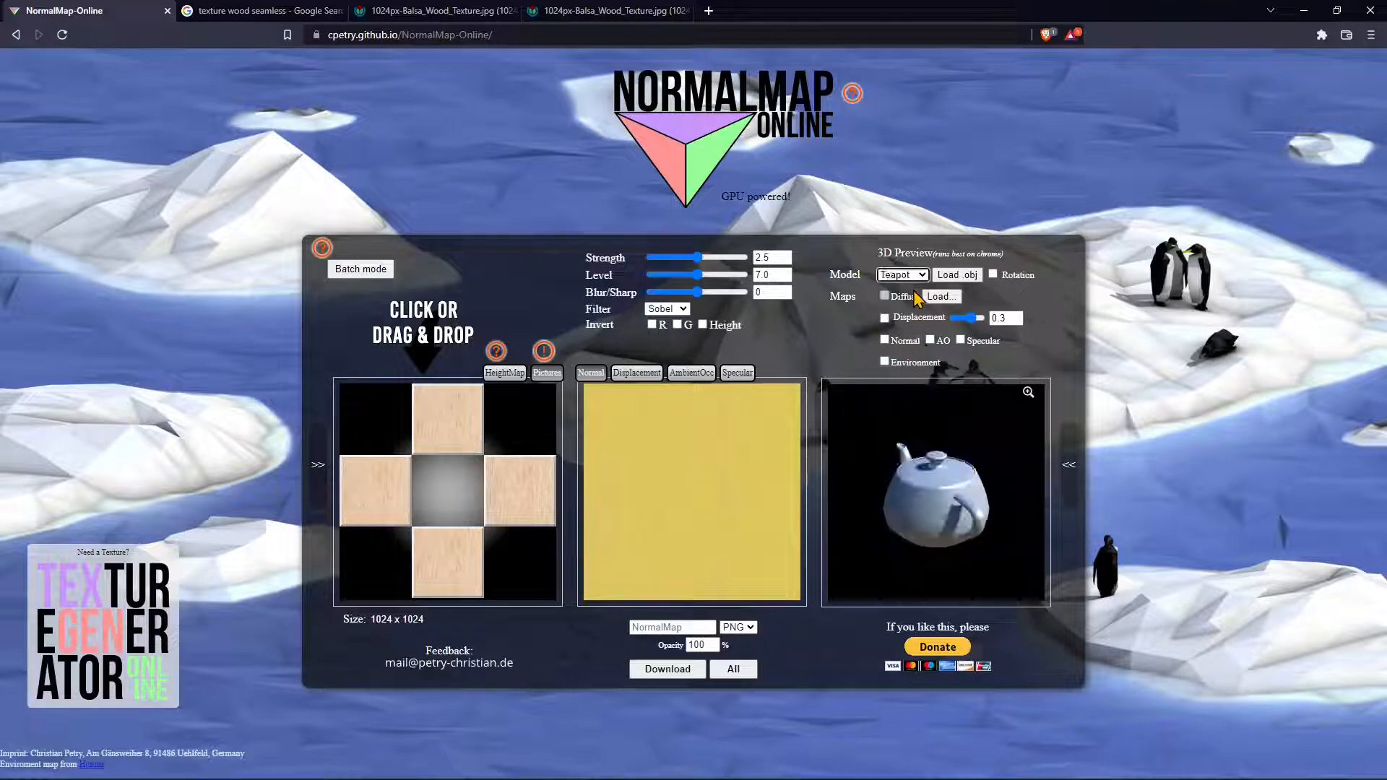
Try the Cylinder and Plane preview models, set the model to Sphere, and check the custom OBJ file picker without loading anything.
click(912, 275)
click(910, 325)
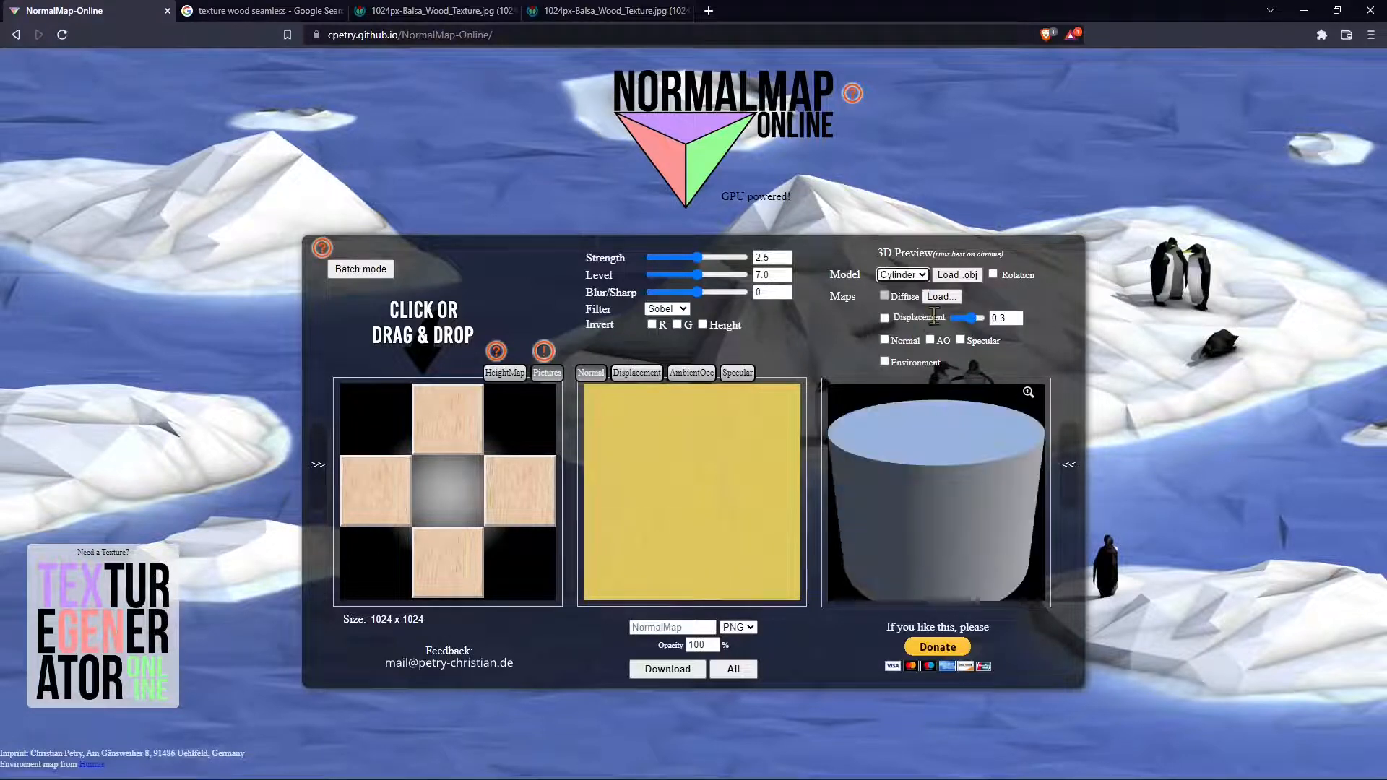
click(915, 276)
click(902, 300)
click(910, 275)
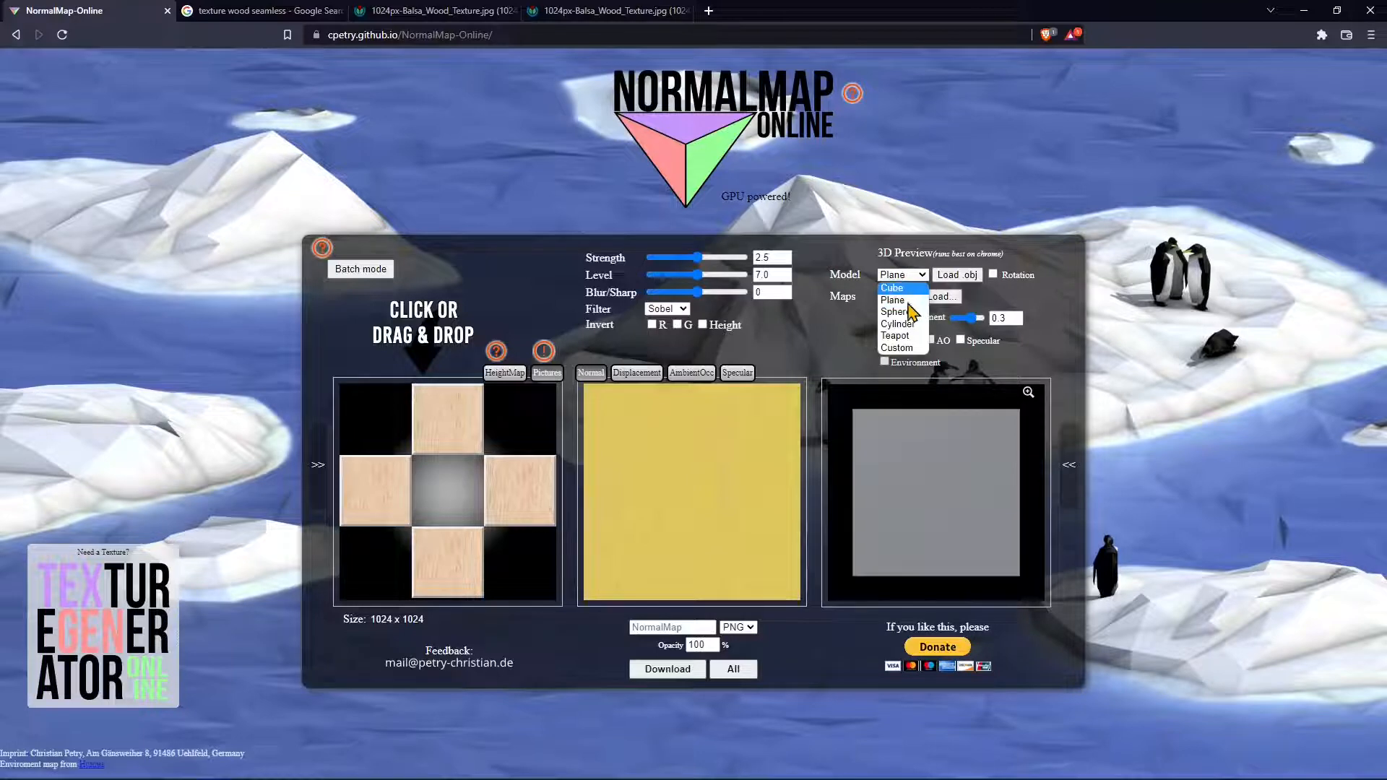
click(895, 312)
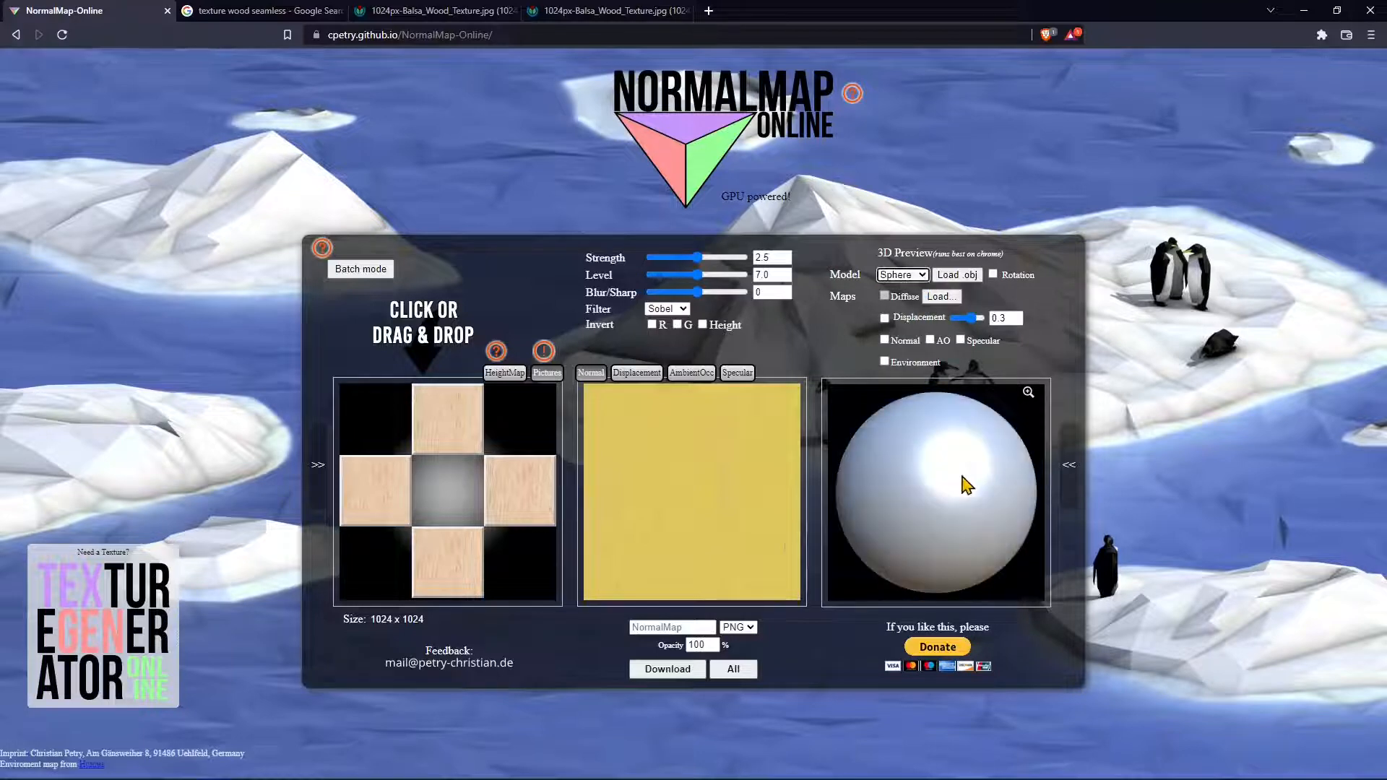
click(955, 278)
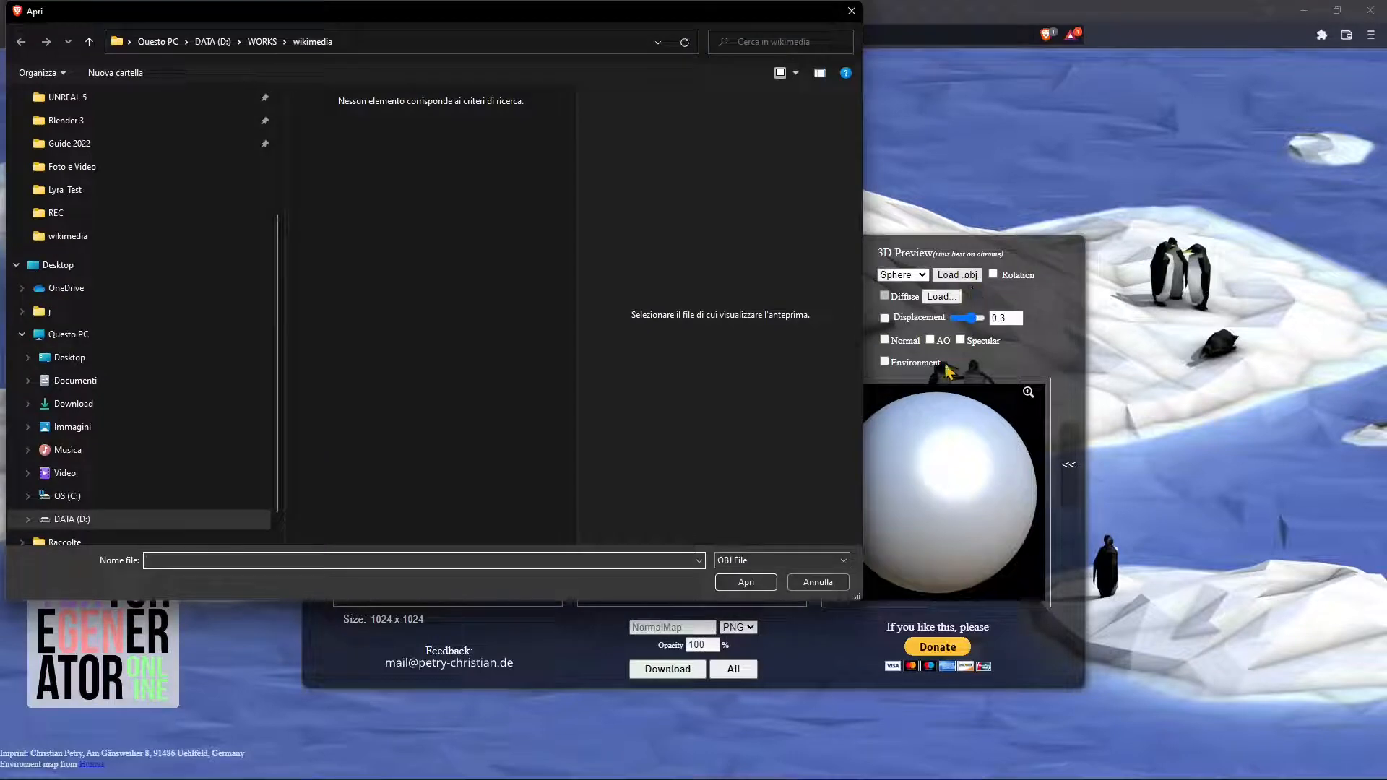
click(815, 582)
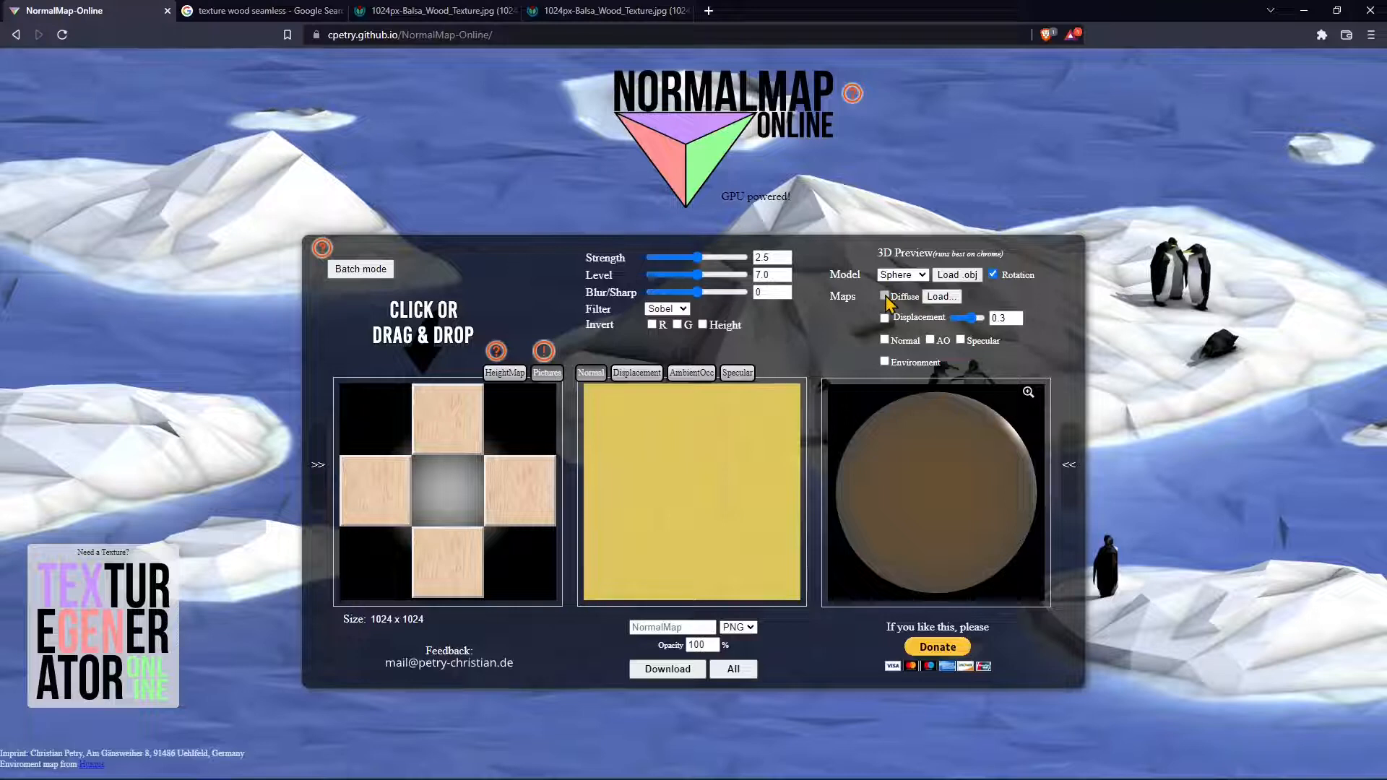
Load 1024px-Balsa_Wood_Texture as the Diffuse map for the 3D preview.
click(935, 296)
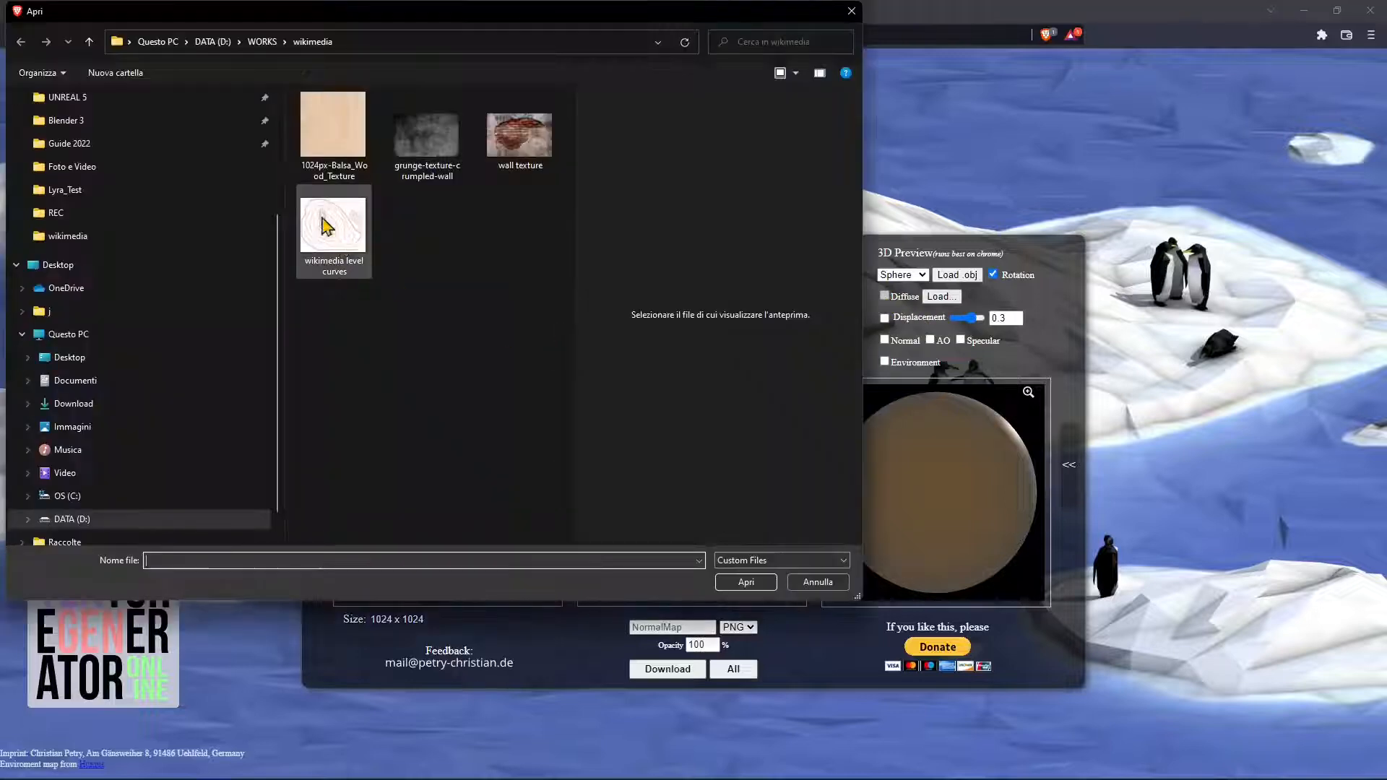
click(338, 133)
click(746, 582)
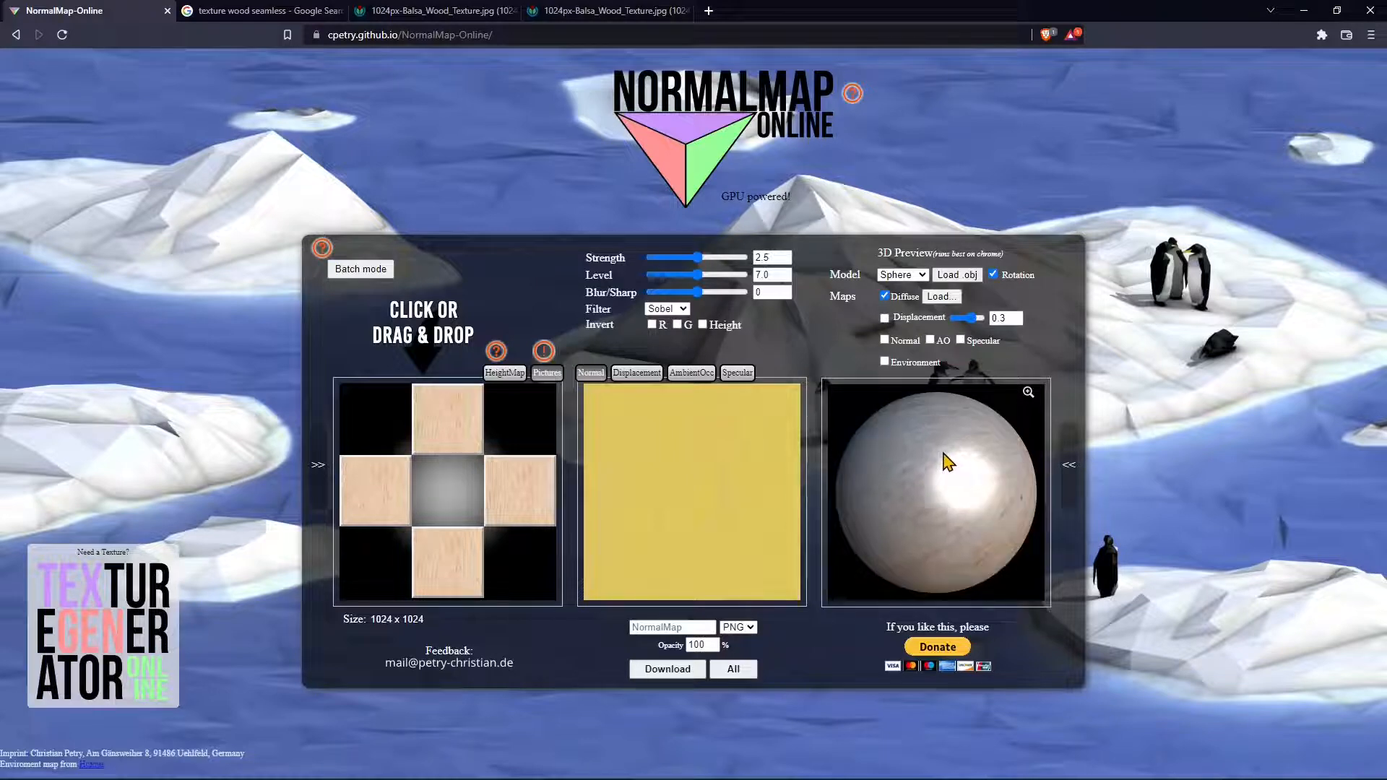
Display the specular map, enable it in the 3D preview, and set its Strength to 0.47 after trying 0.12 and 0.25.
click(735, 375)
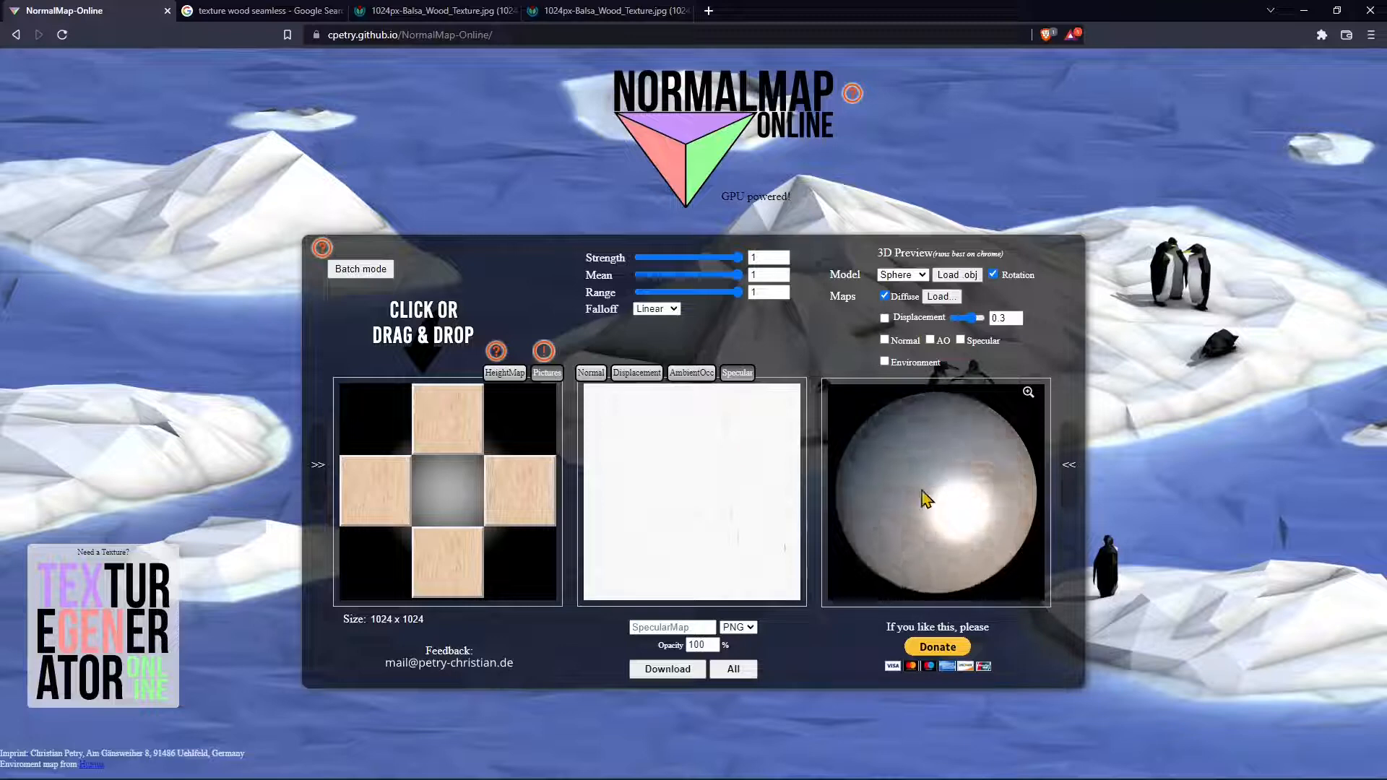
drag(736, 257, 654, 267)
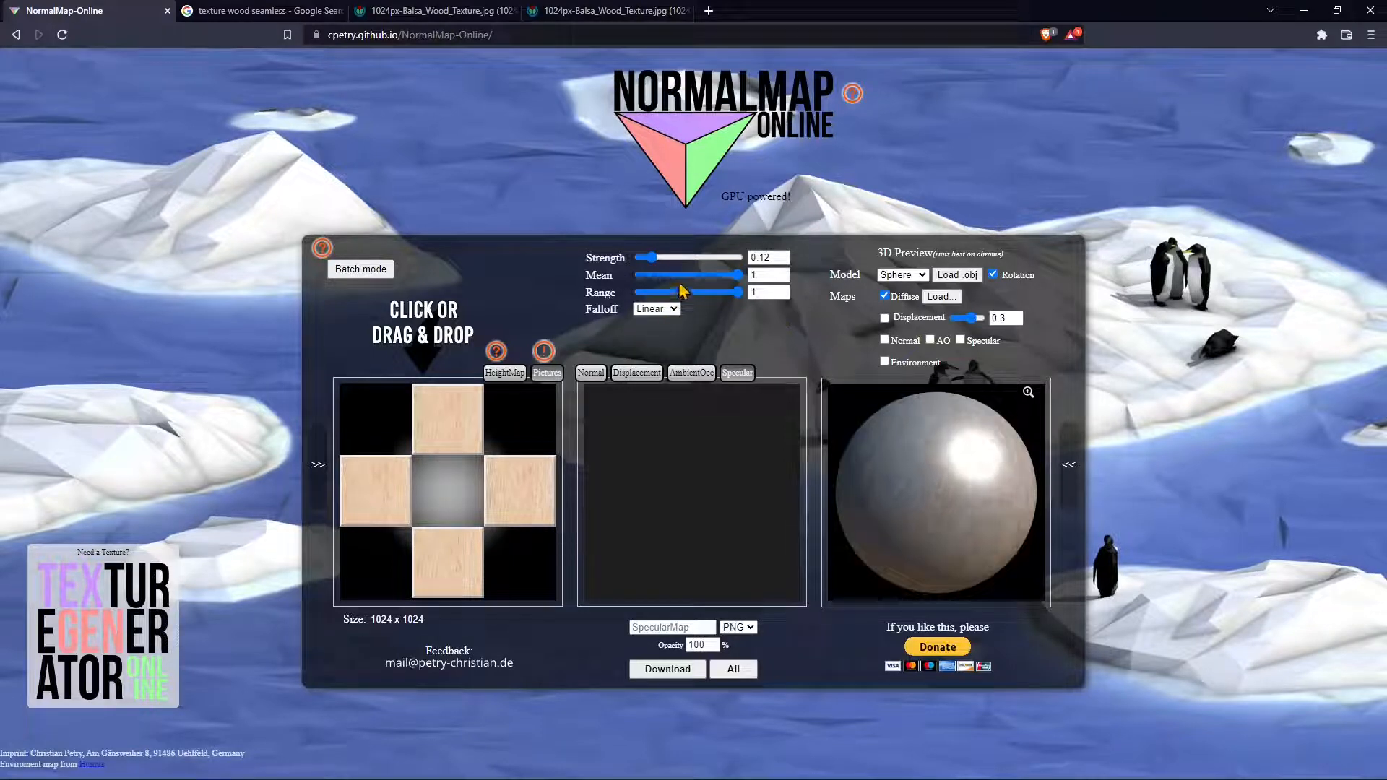
click(959, 340)
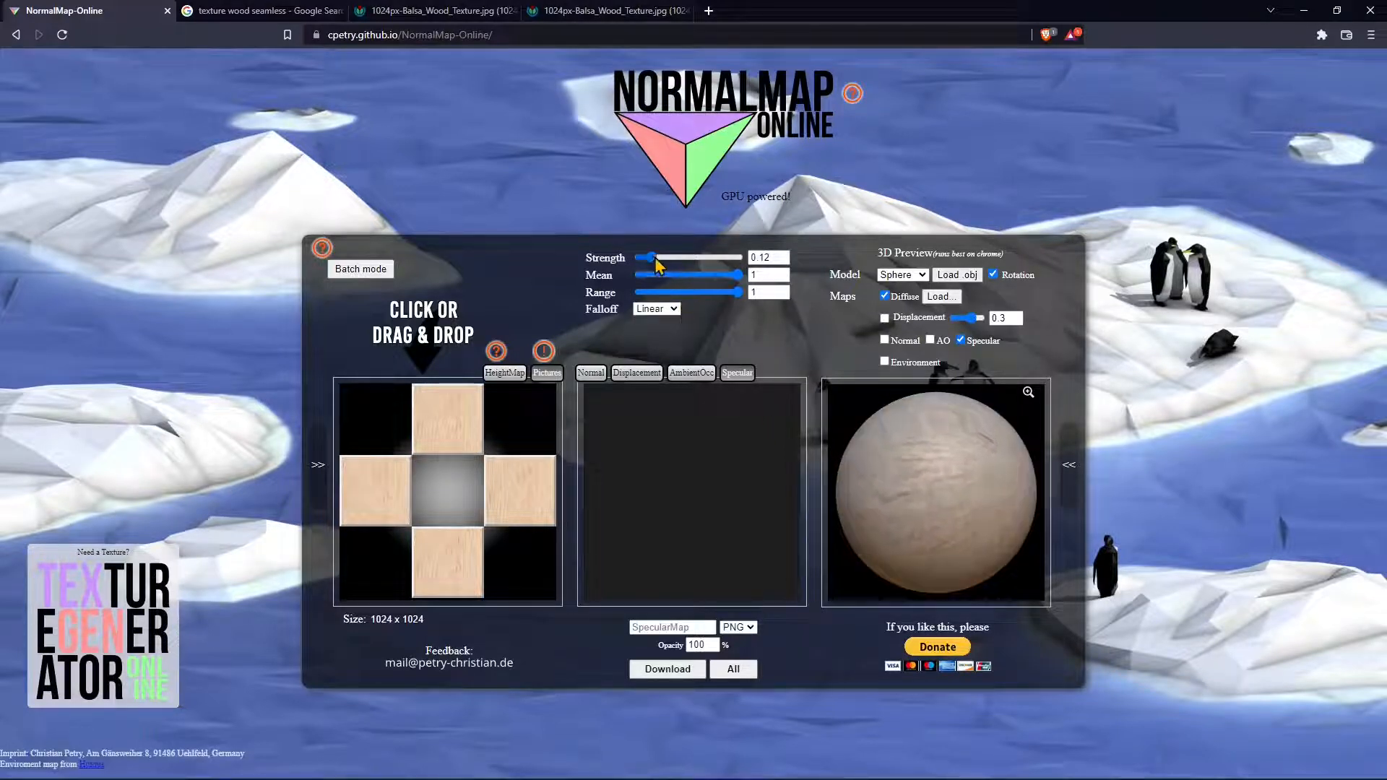
drag(655, 257, 665, 259)
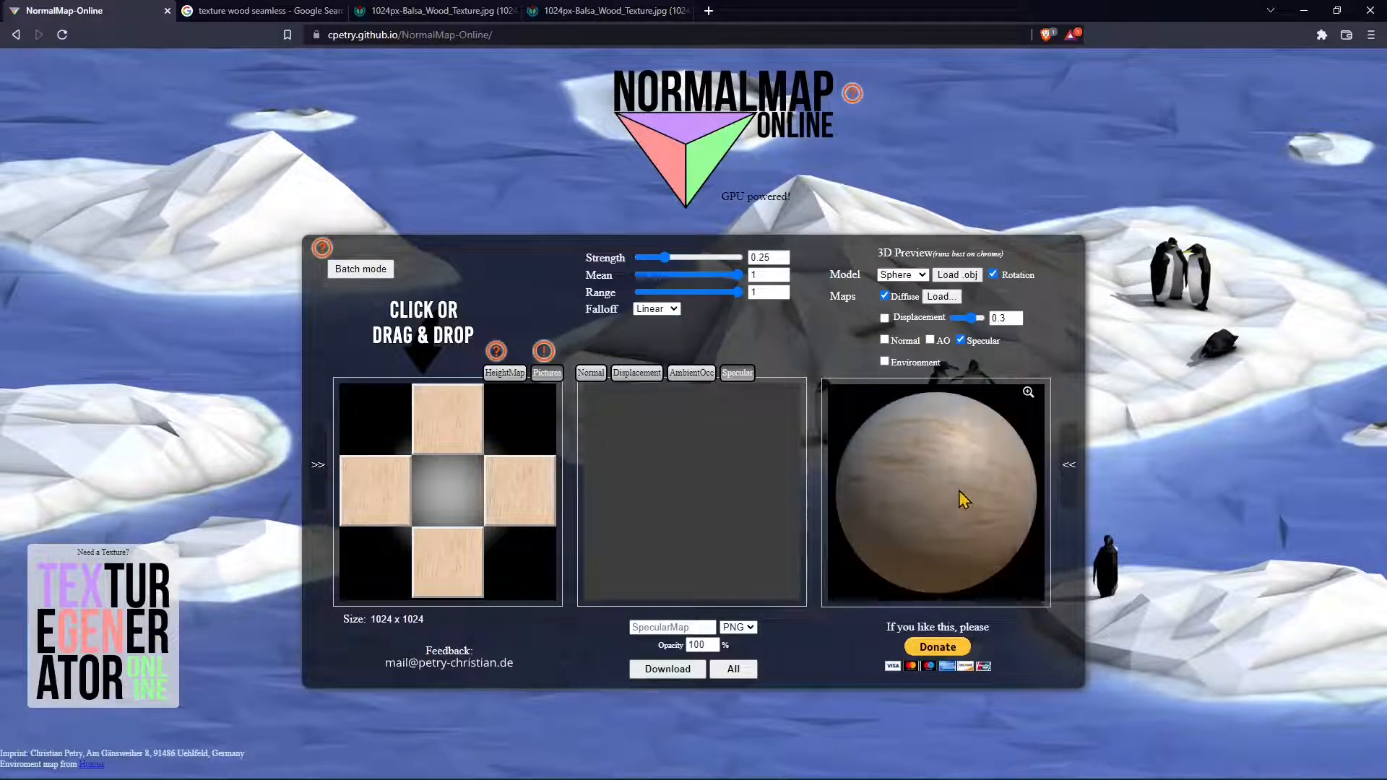
drag(673, 260, 686, 259)
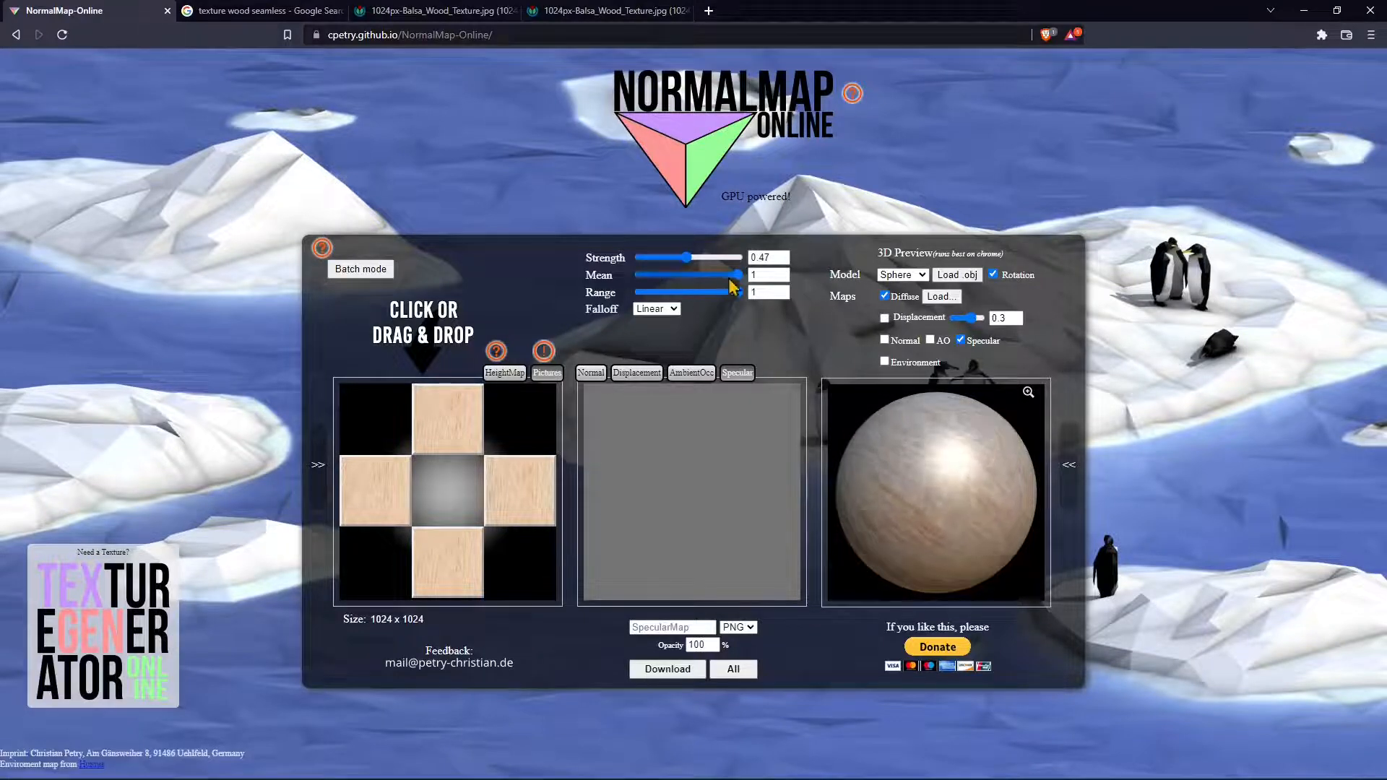
Tune the specular map to Strength 0.4, Mean 0.36 and Range 0.56, checking the effect on the sphere.
mouse_move(735, 275)
mouse_down()
mouse_move(647, 286)
mouse_move(715, 303)
mouse_up()
drag(686, 258, 744, 257)
drag(954, 486, 934, 454)
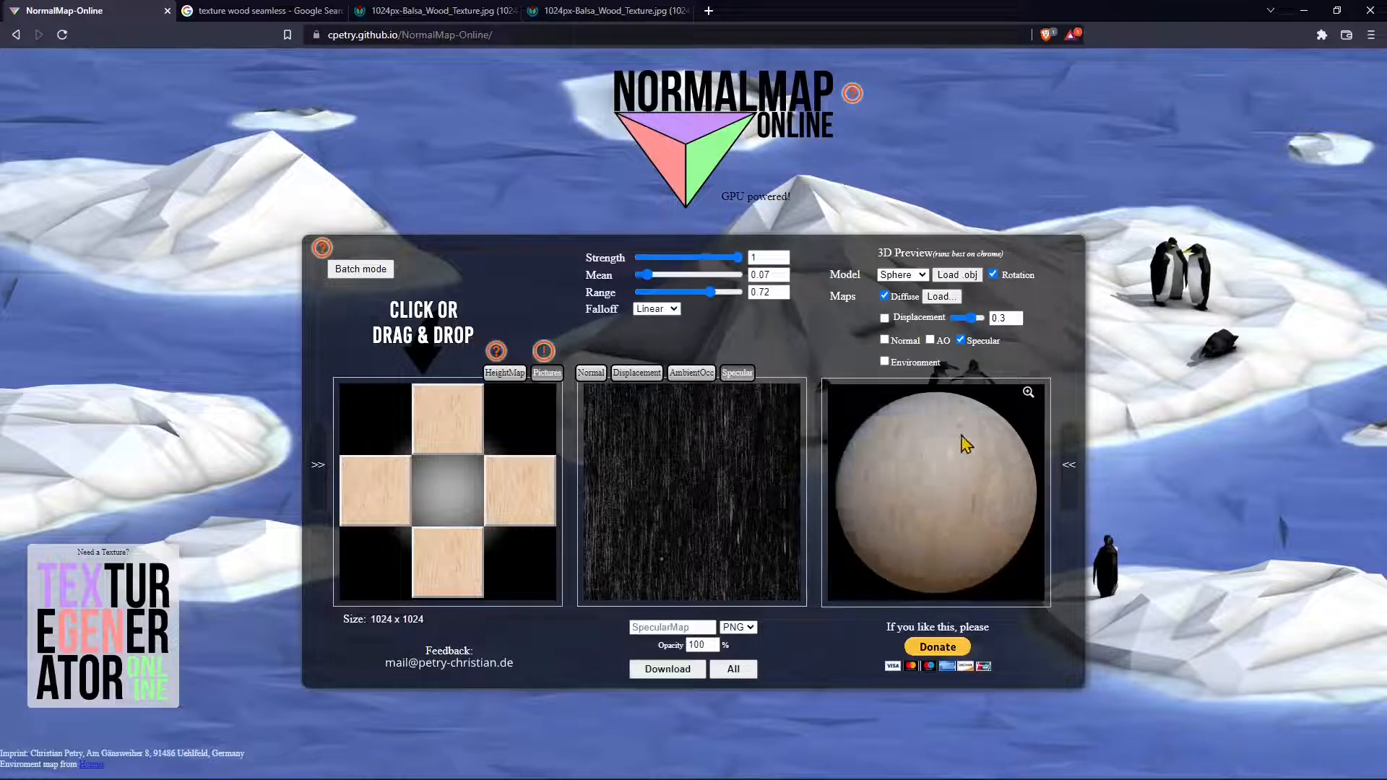
drag(712, 292, 714, 300)
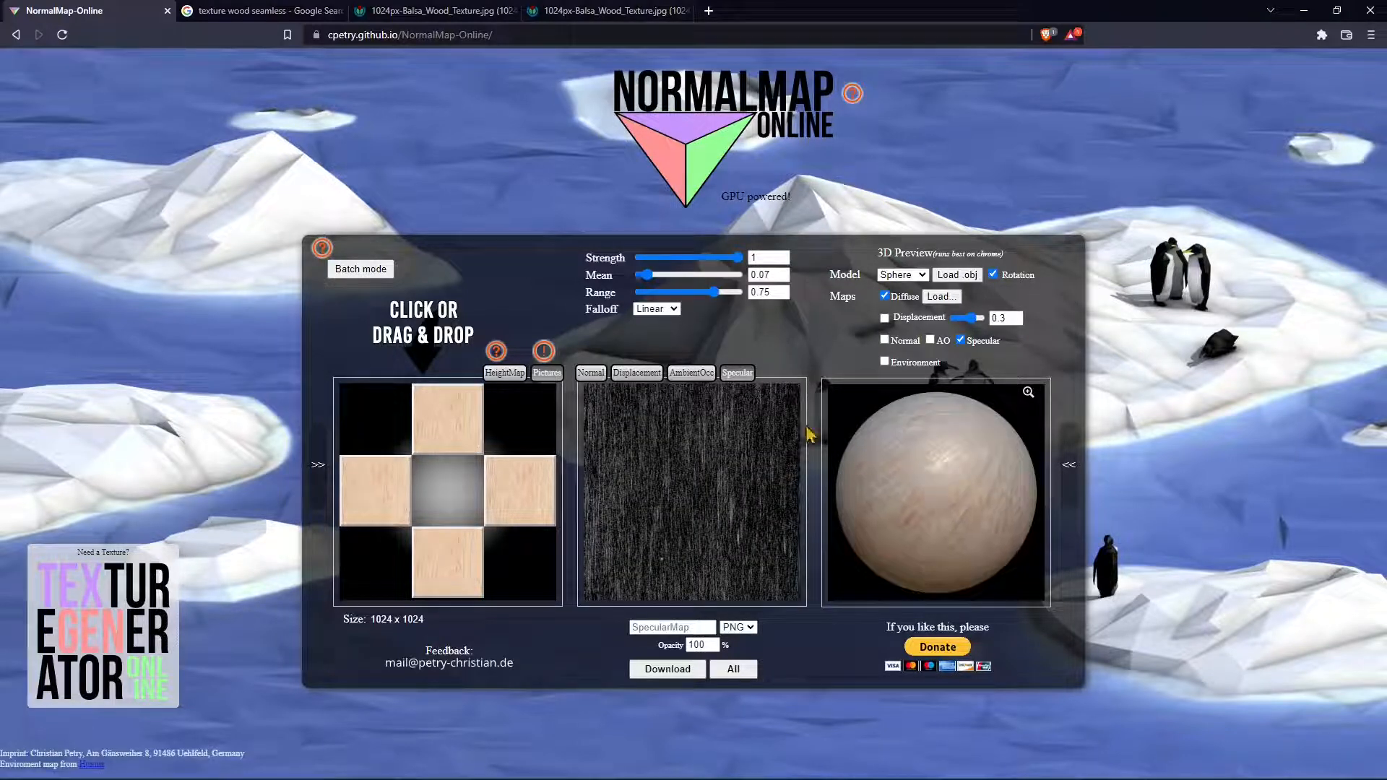
drag(647, 276, 701, 307)
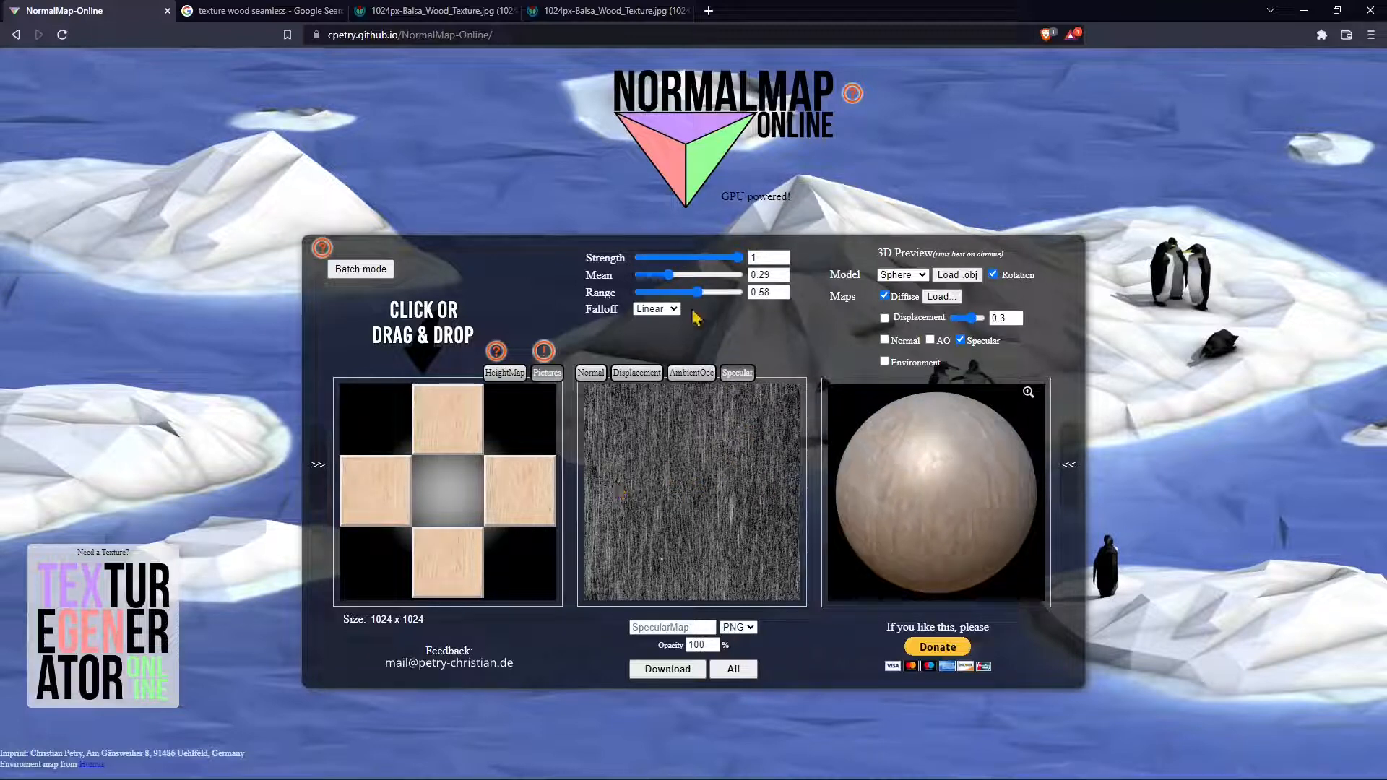
mouse_move(671, 275)
mouse_down()
mouse_move(702, 295)
mouse_move(695, 258)
mouse_move(679, 258)
mouse_up()
Compare the Square and No falloff options on the specular map and return to Linear.
click(656, 309)
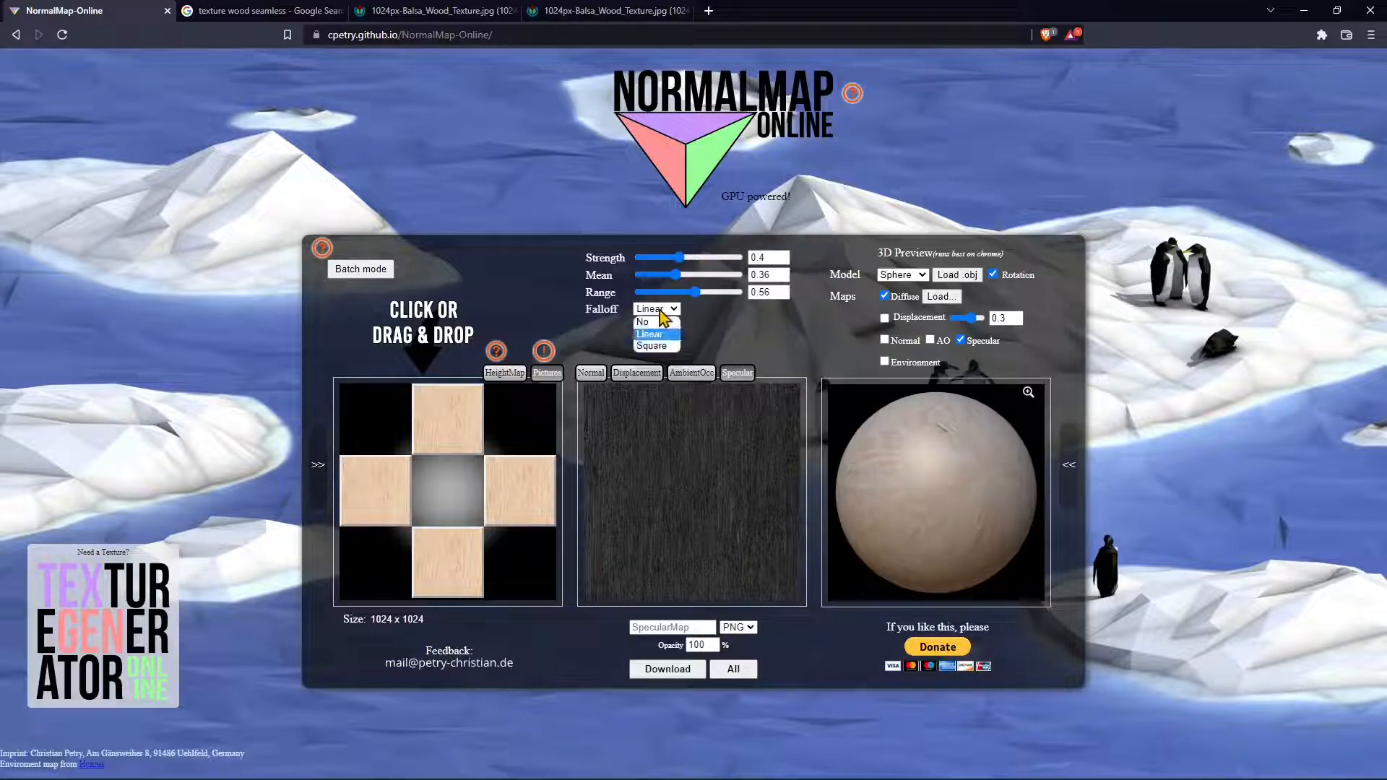
click(654, 333)
click(653, 309)
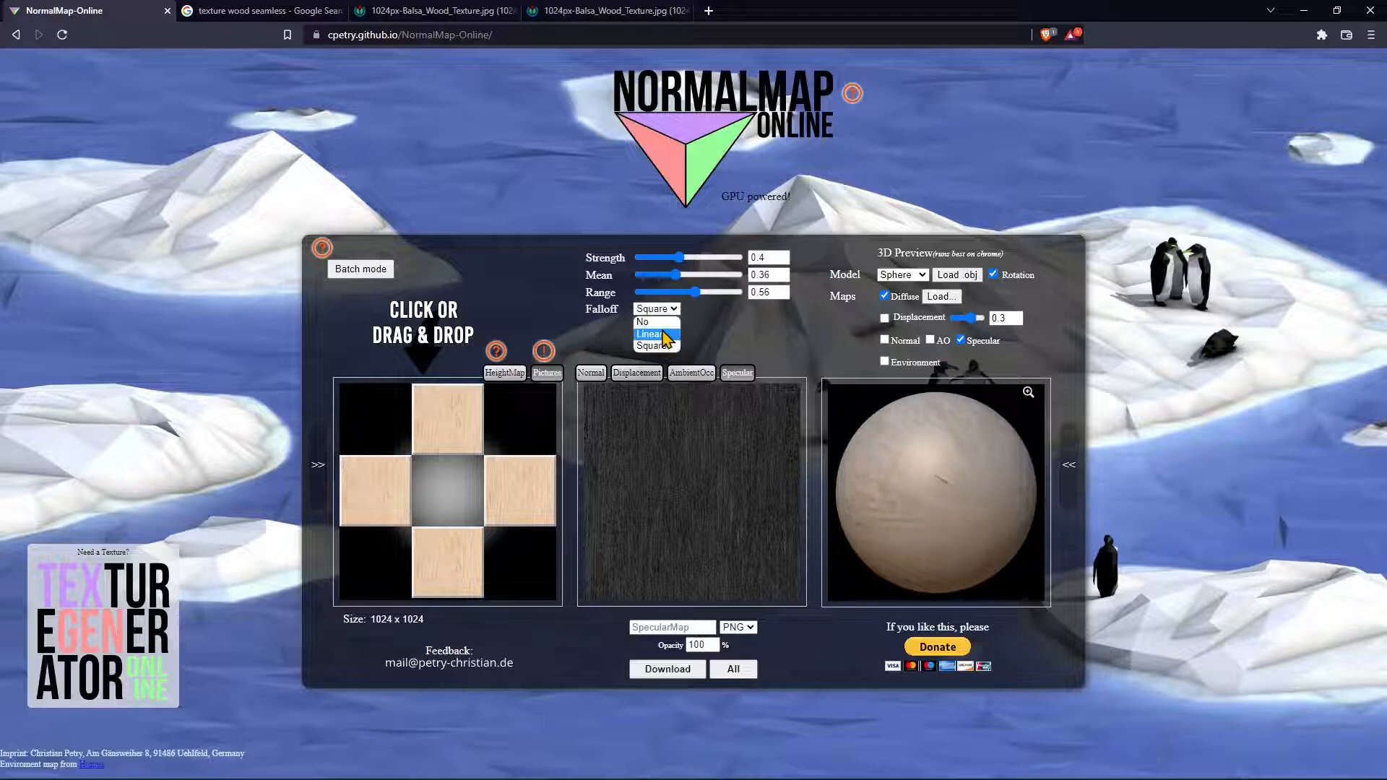
click(650, 334)
click(655, 309)
click(653, 323)
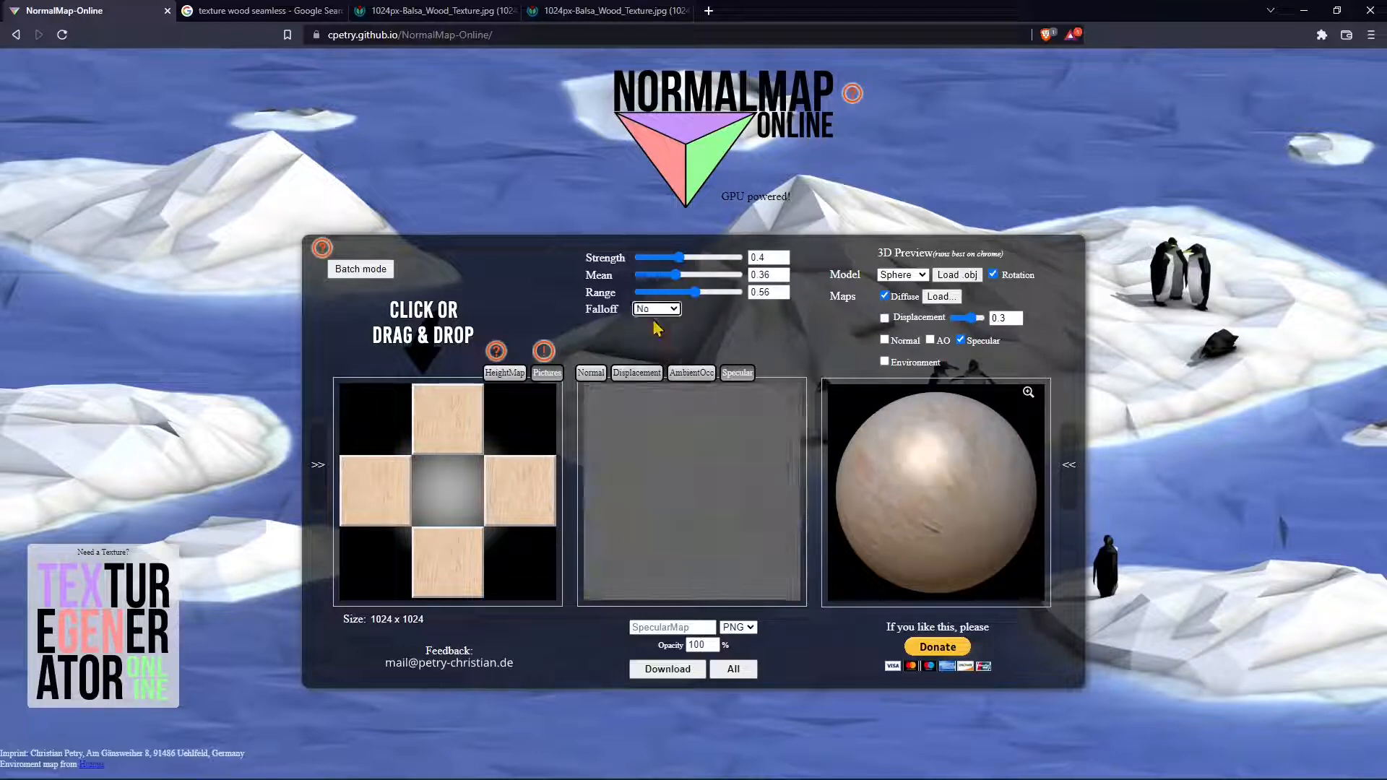
click(654, 311)
click(654, 334)
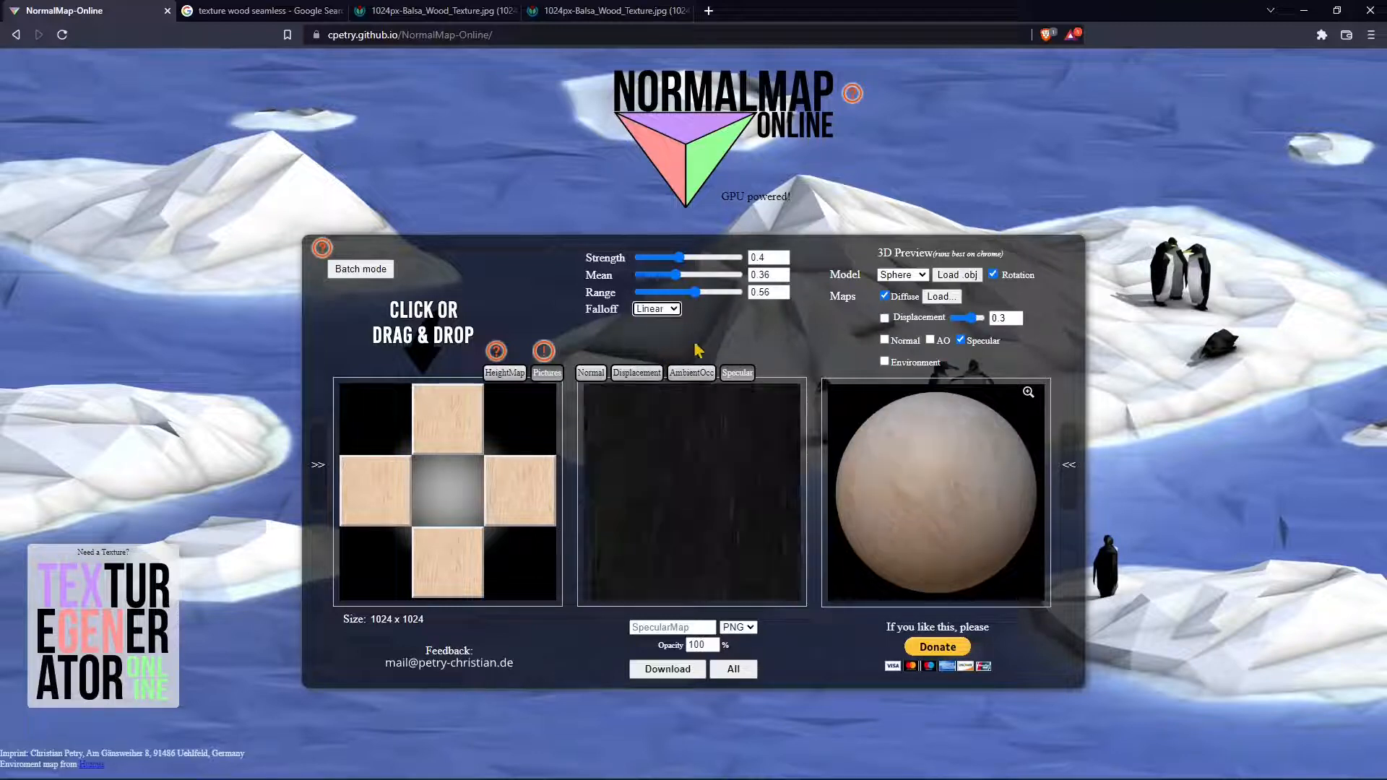
Set the specular map's Strength to 0.54 and turn Specular off in the 3D preview.
drag(685, 260, 694, 261)
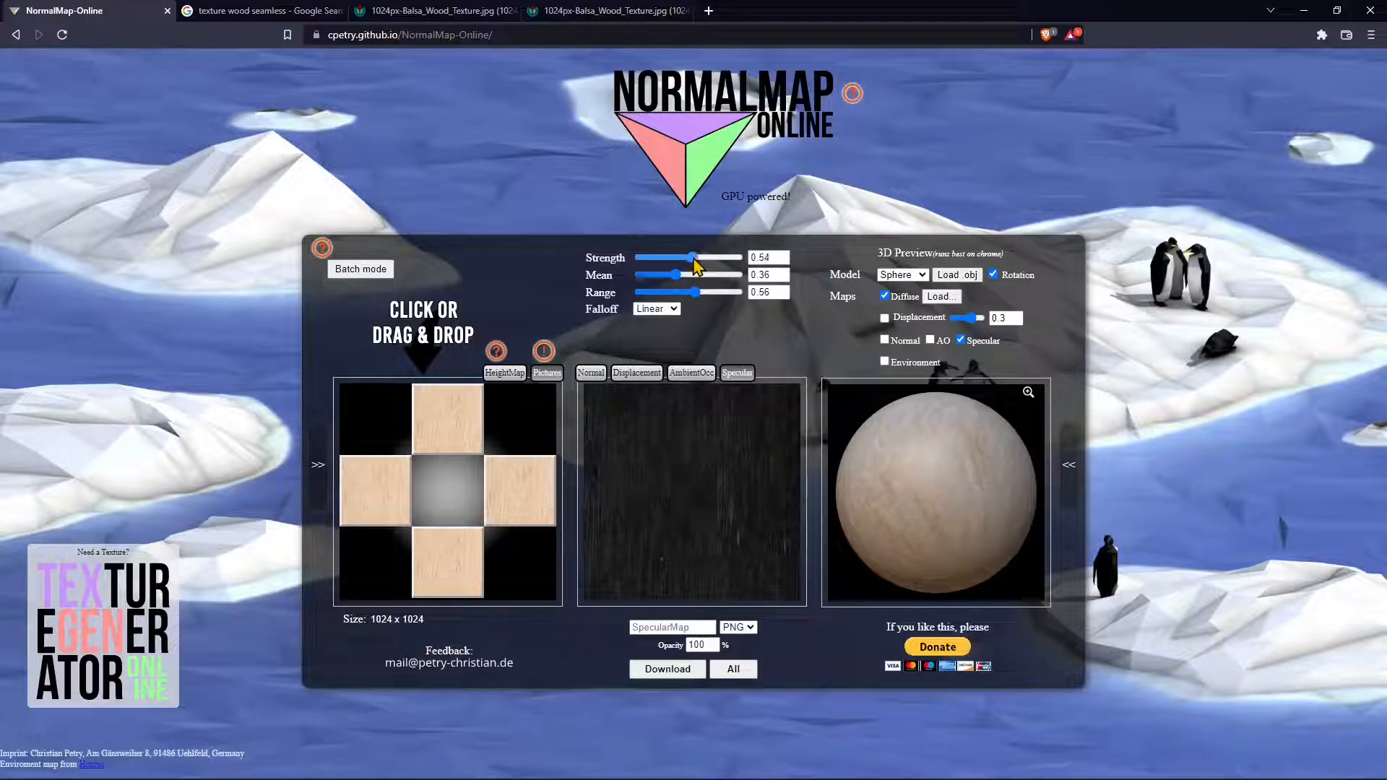
click(959, 340)
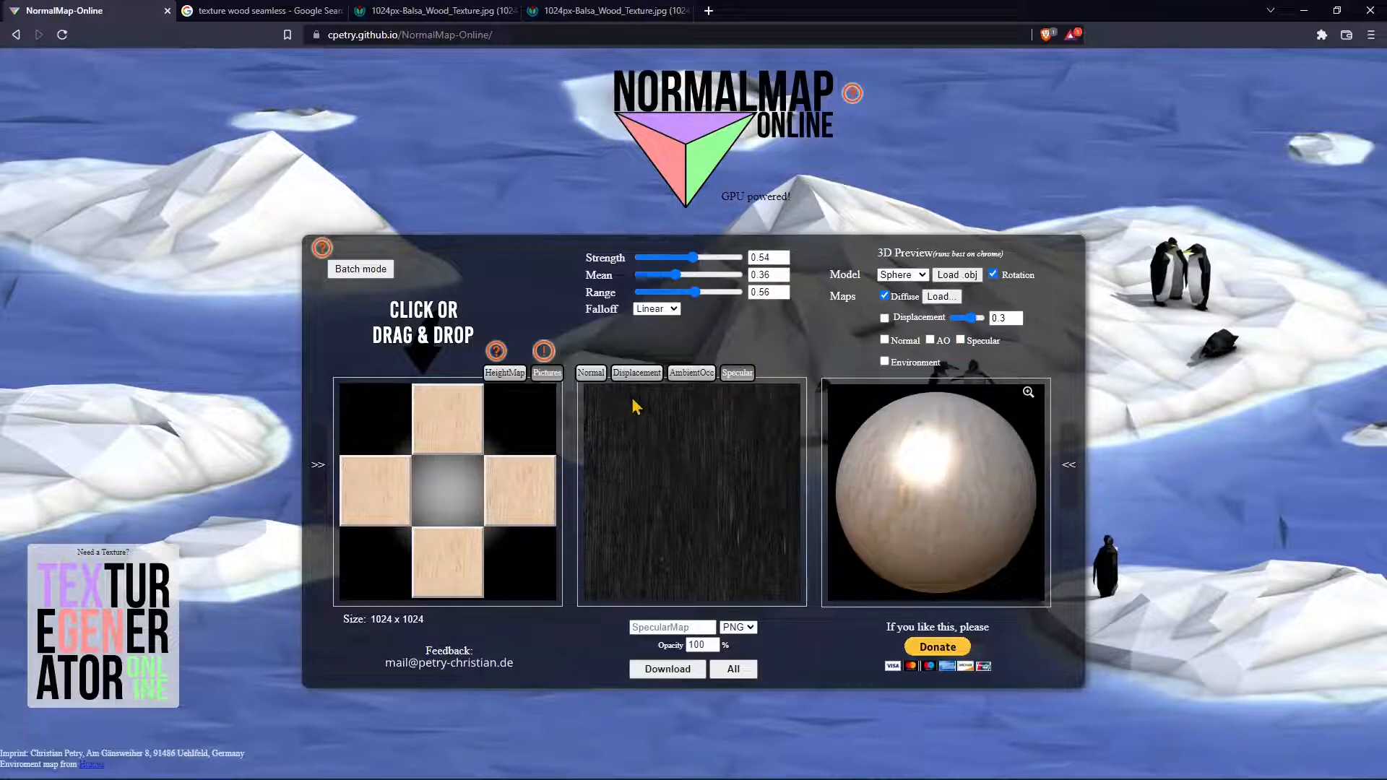
Display the ambient occlusion map and set its Range to 0.33.
click(683, 380)
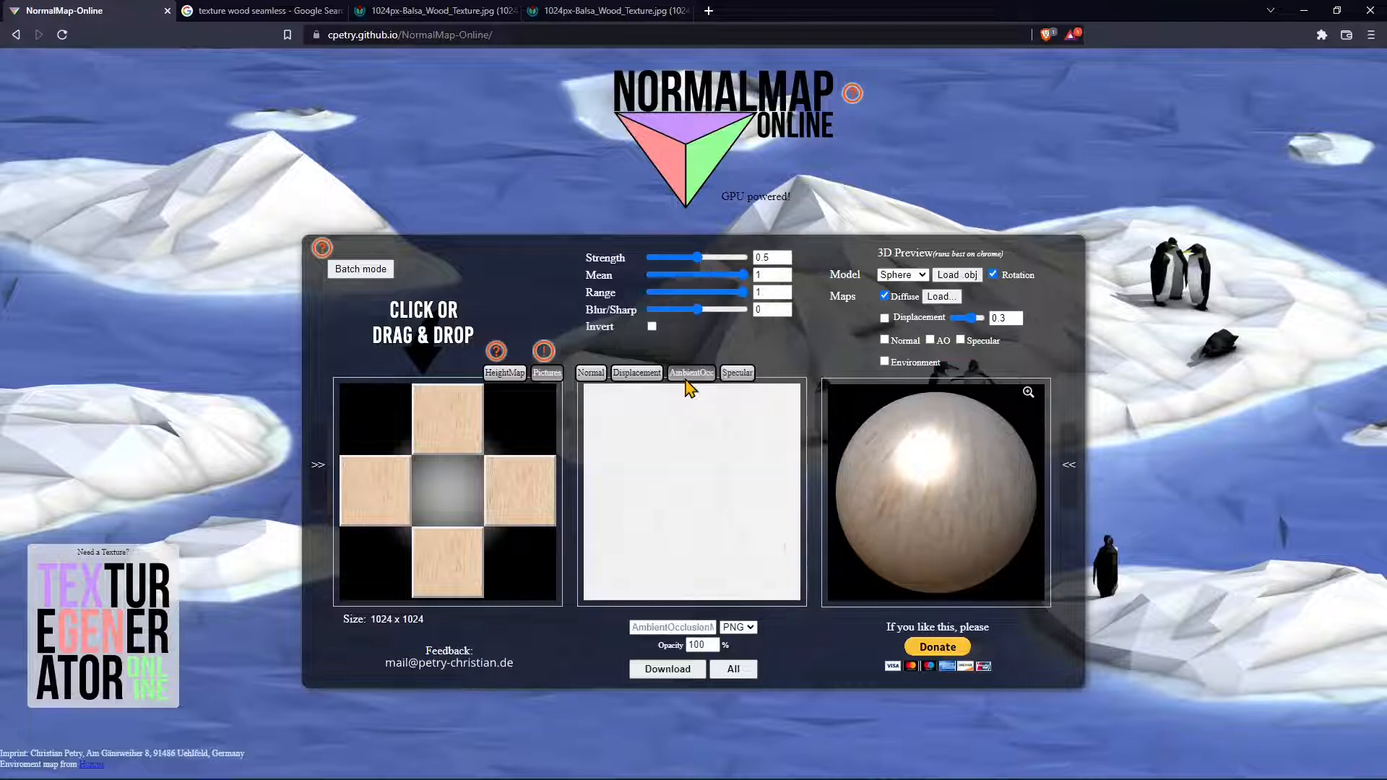
drag(744, 285, 681, 292)
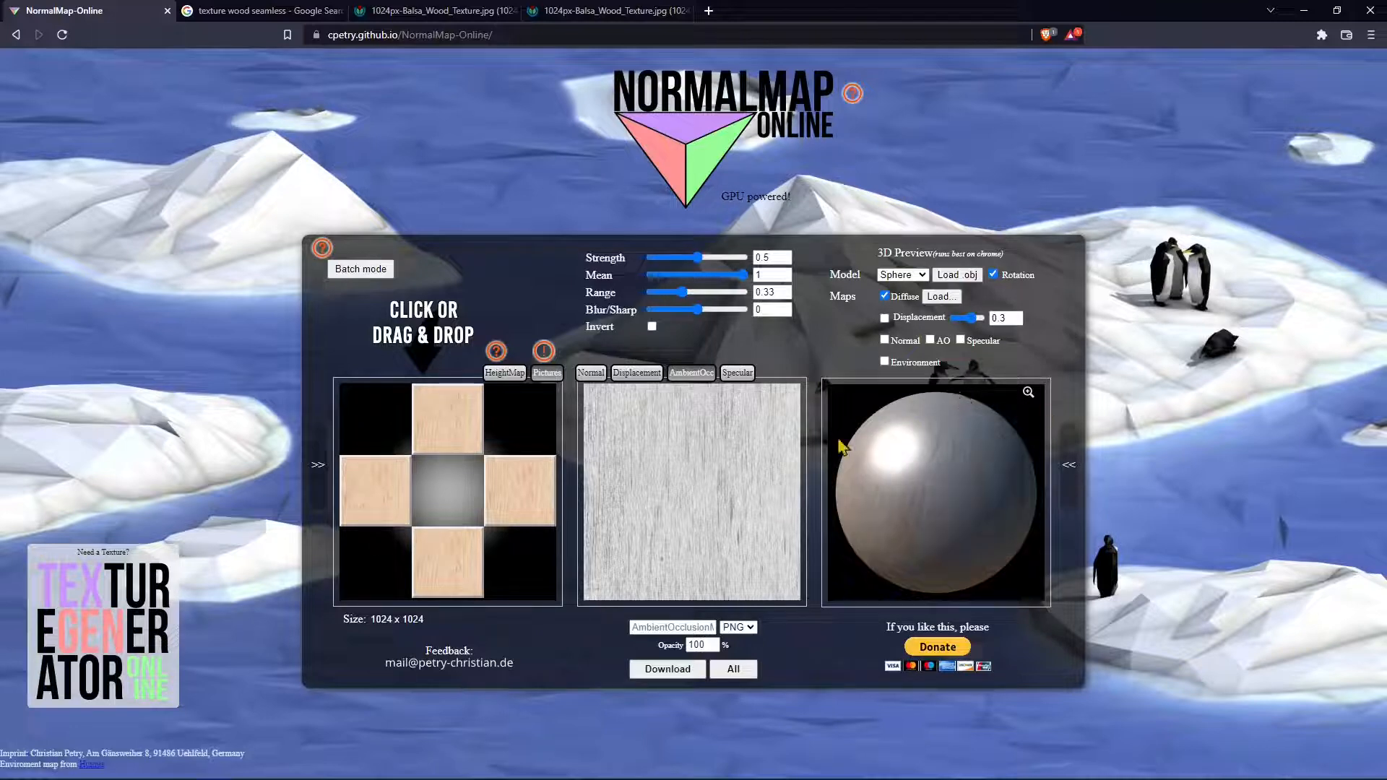
Preview the displacement map on the sphere with an amount of -0.2, Contrast -0.03 and Blur/Sharp 0.
click(629, 382)
drag(684, 257, 710, 281)
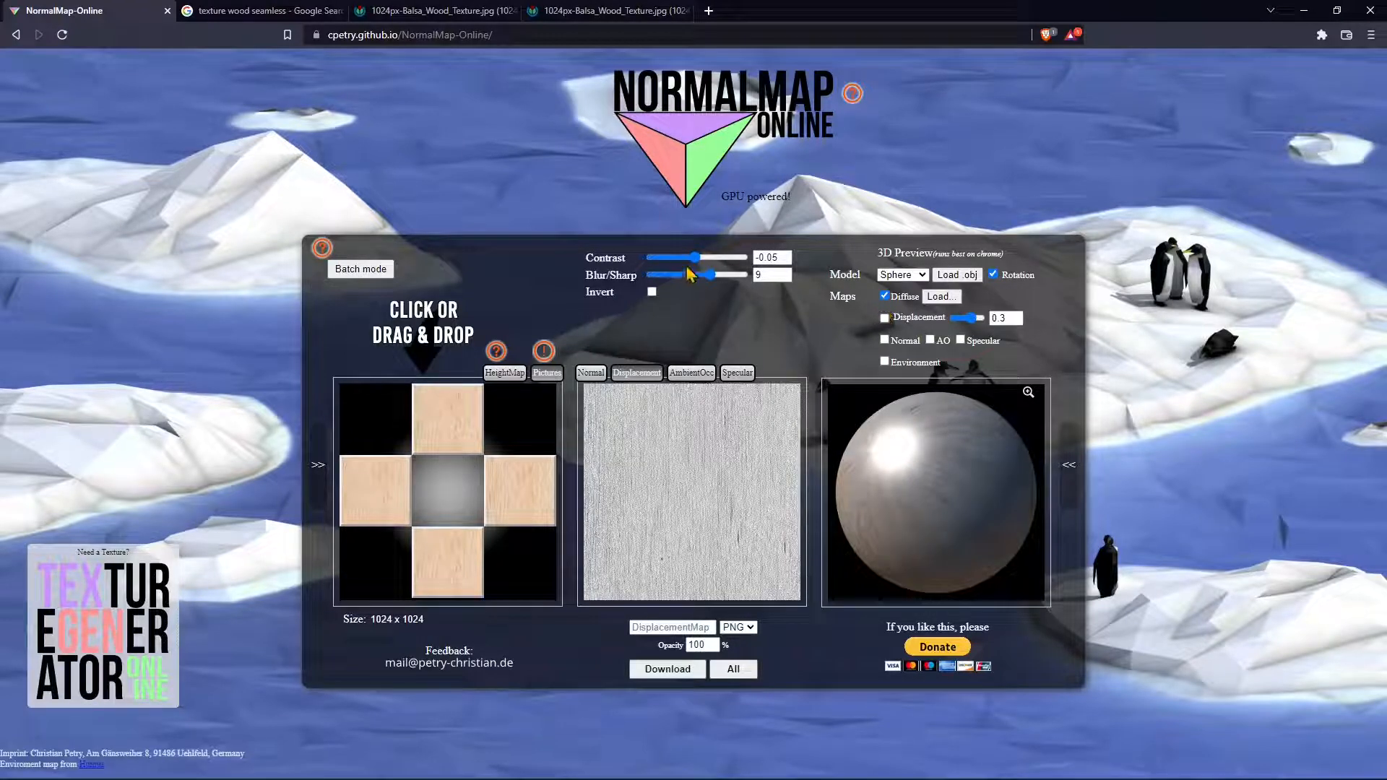
click(884, 318)
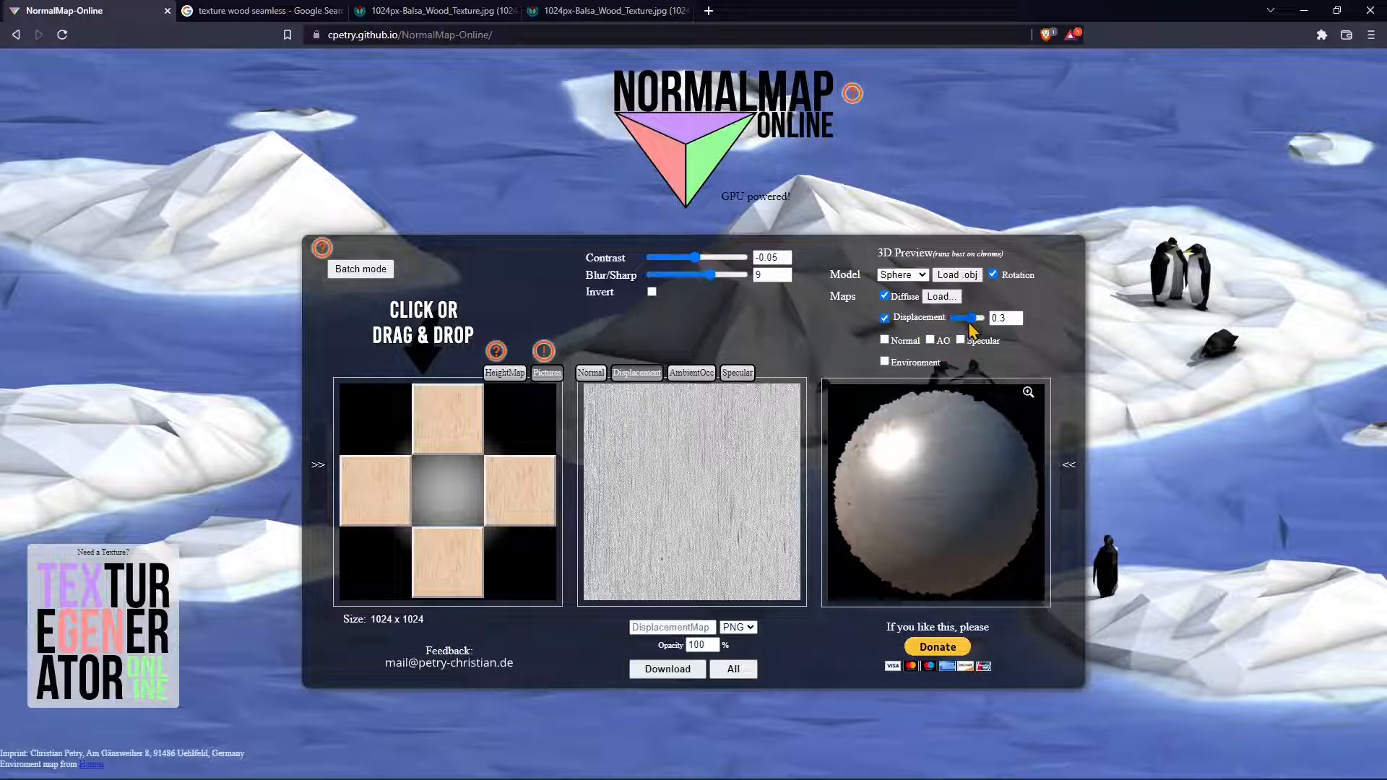
drag(970, 325, 962, 331)
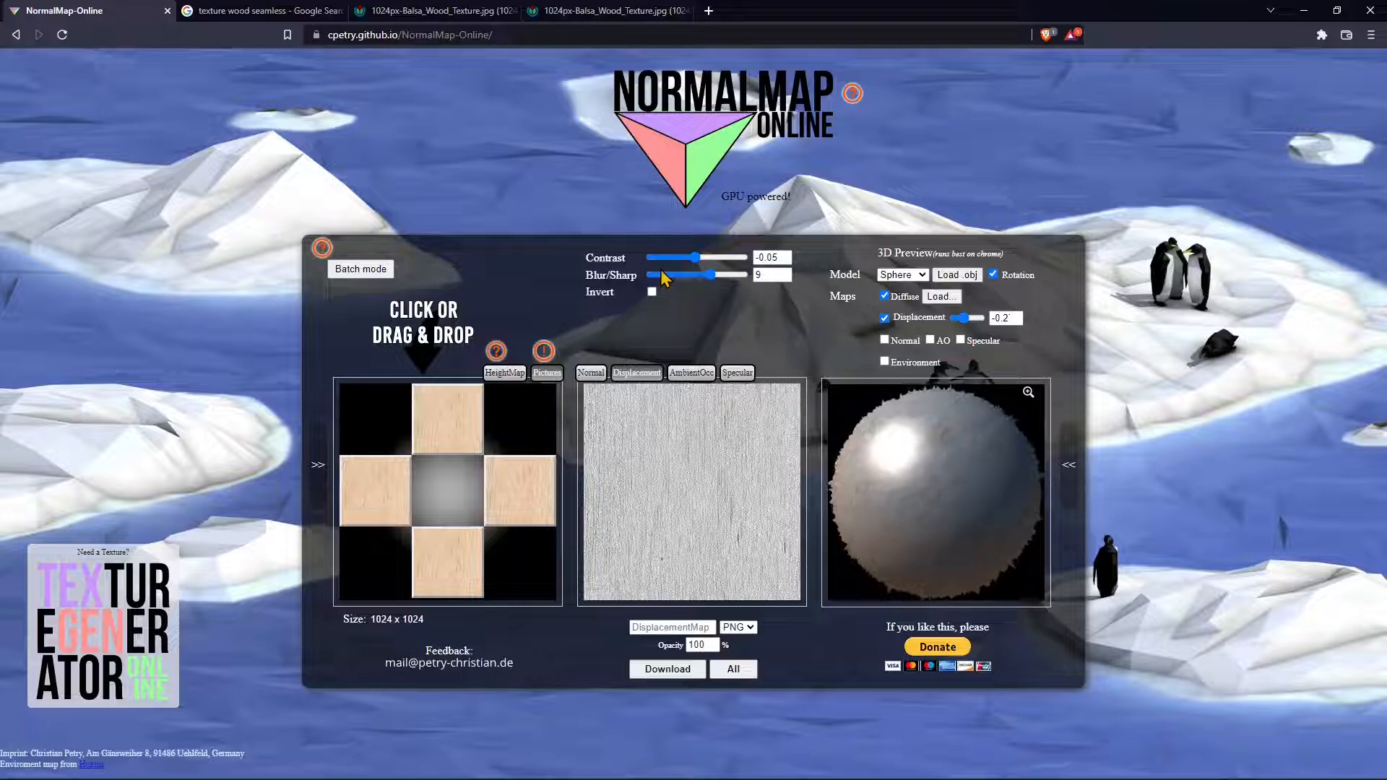
drag(665, 272, 700, 286)
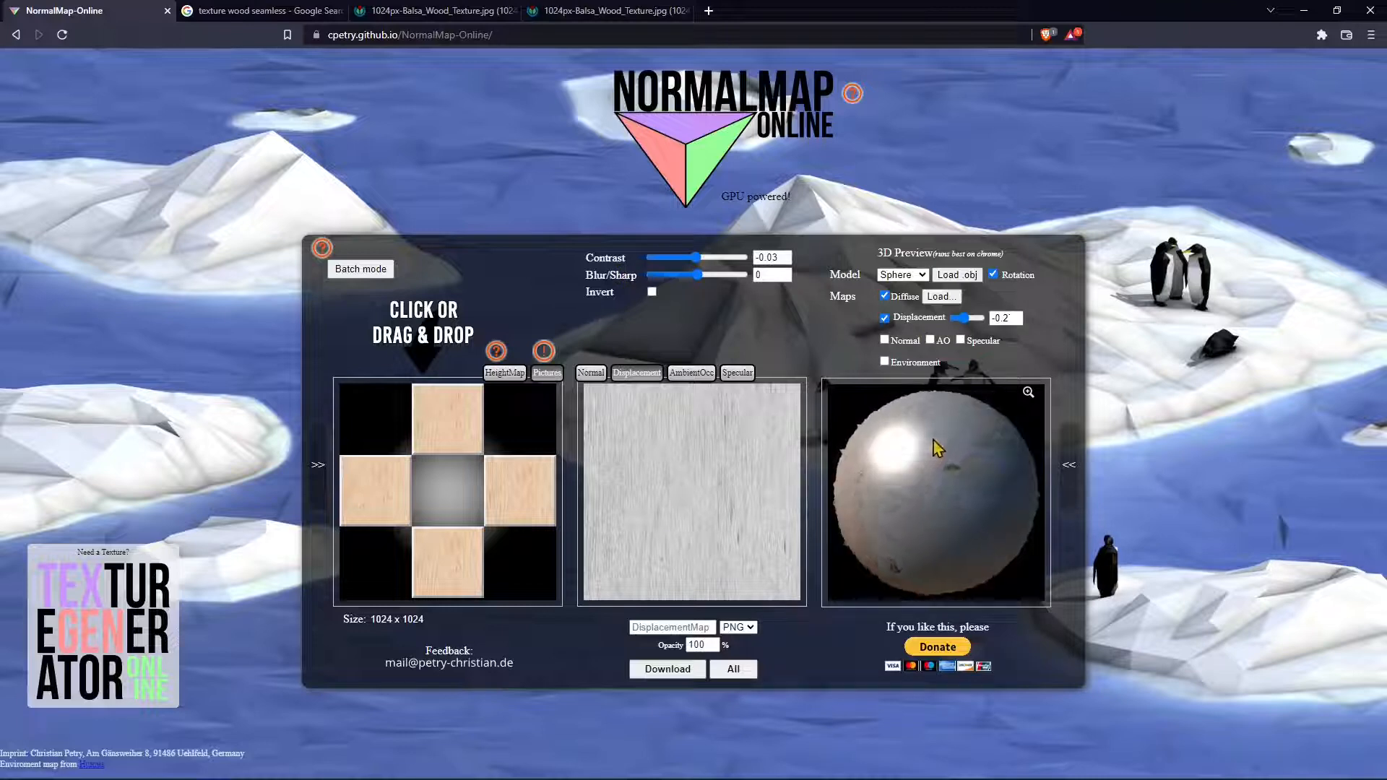
Try inverting the displacement map, restore it, and turn Displacement off in the 3D preview.
click(651, 293)
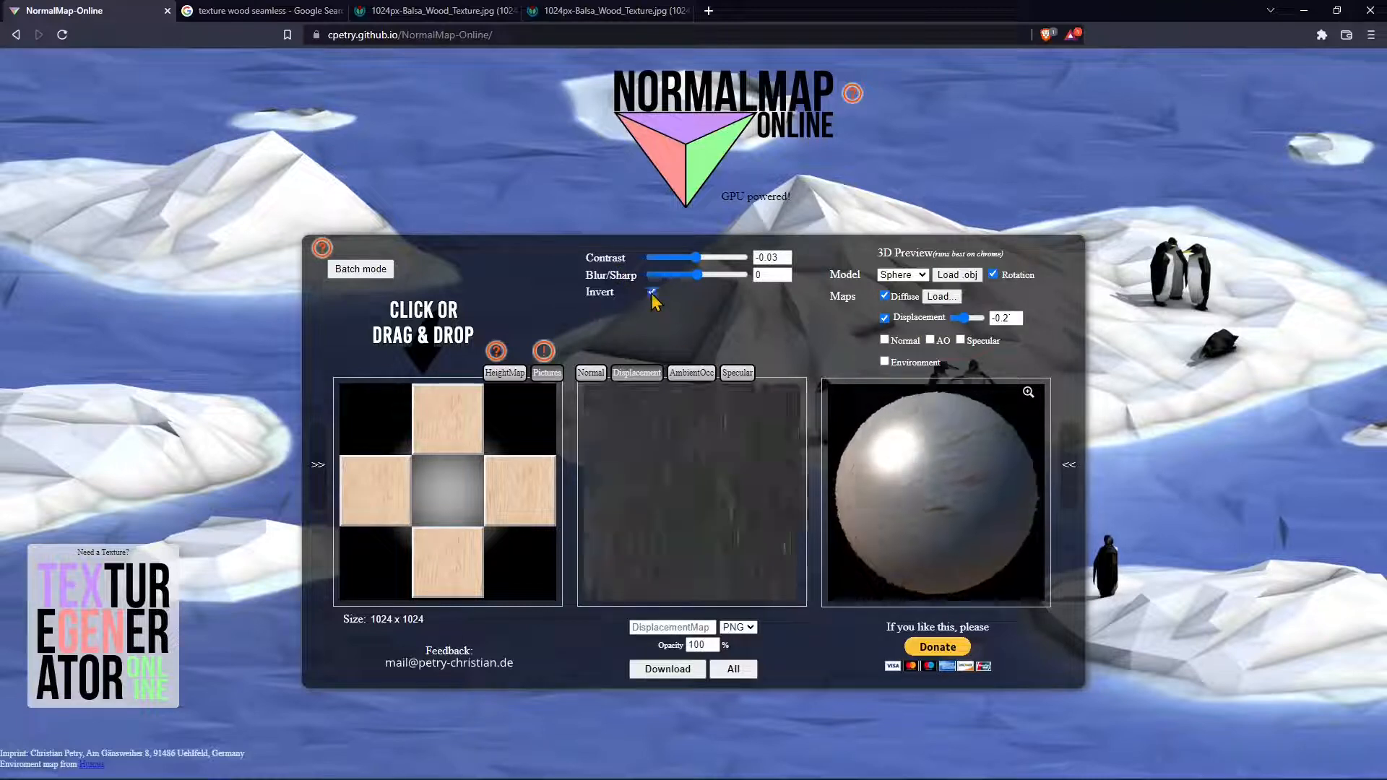
click(652, 292)
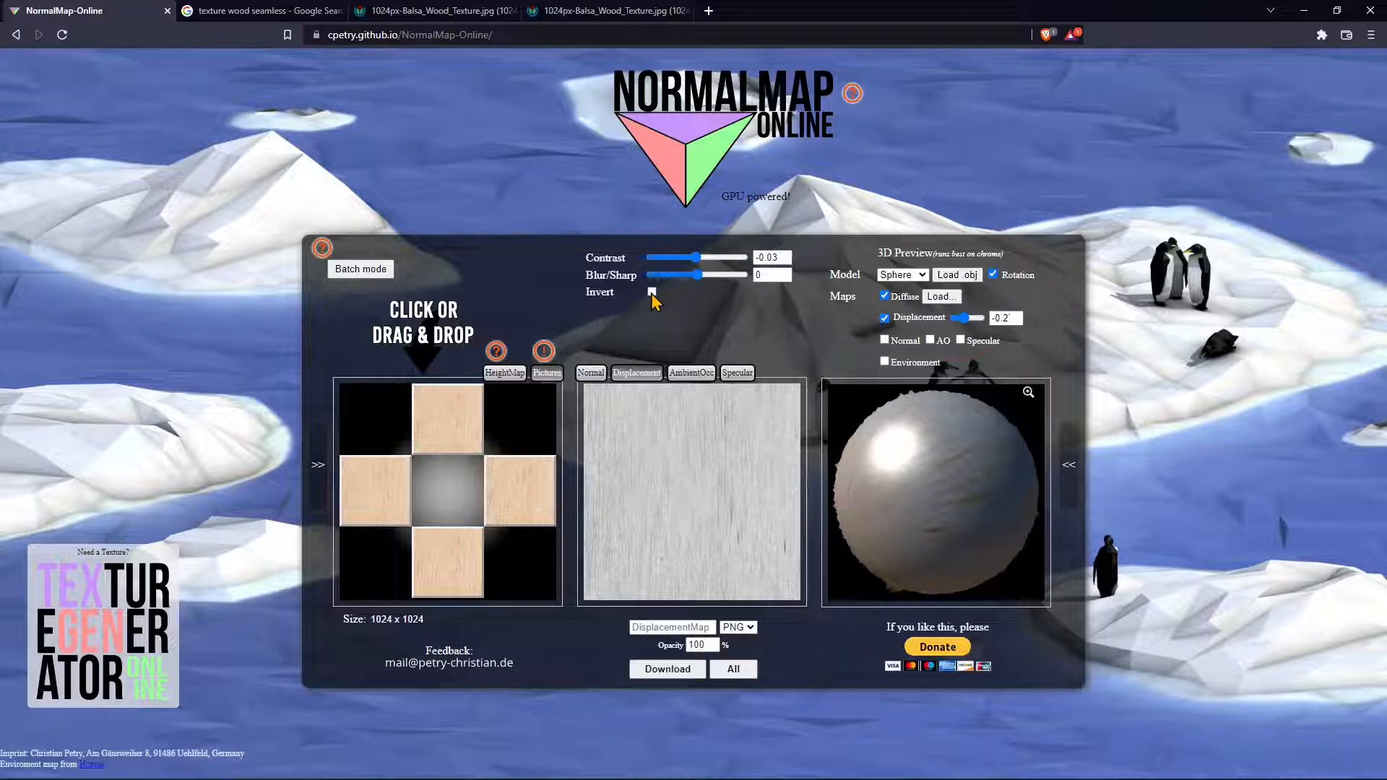
click(884, 318)
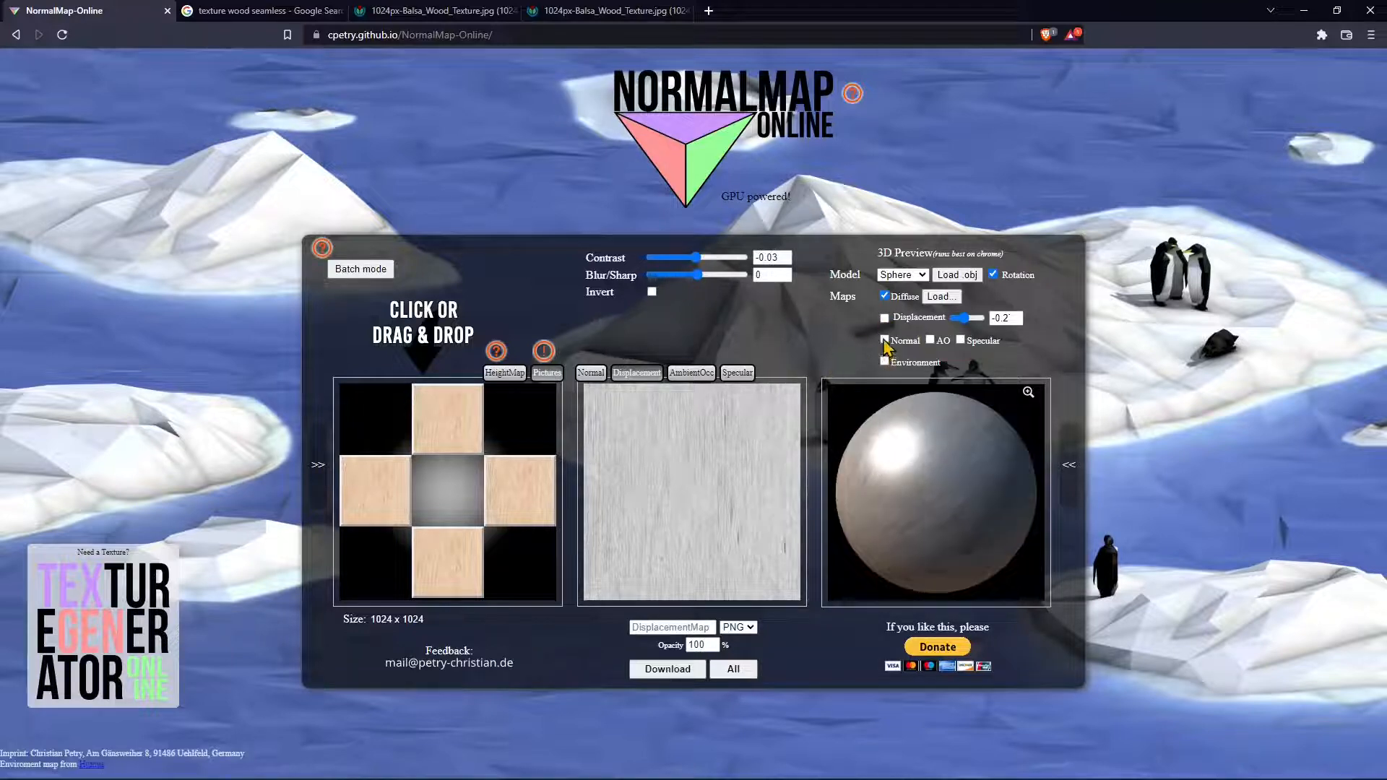
Enable the Normal map in the 3D preview and set its Strength to 3.9, Level to 10 and Blur/Sharp to 20.
click(885, 340)
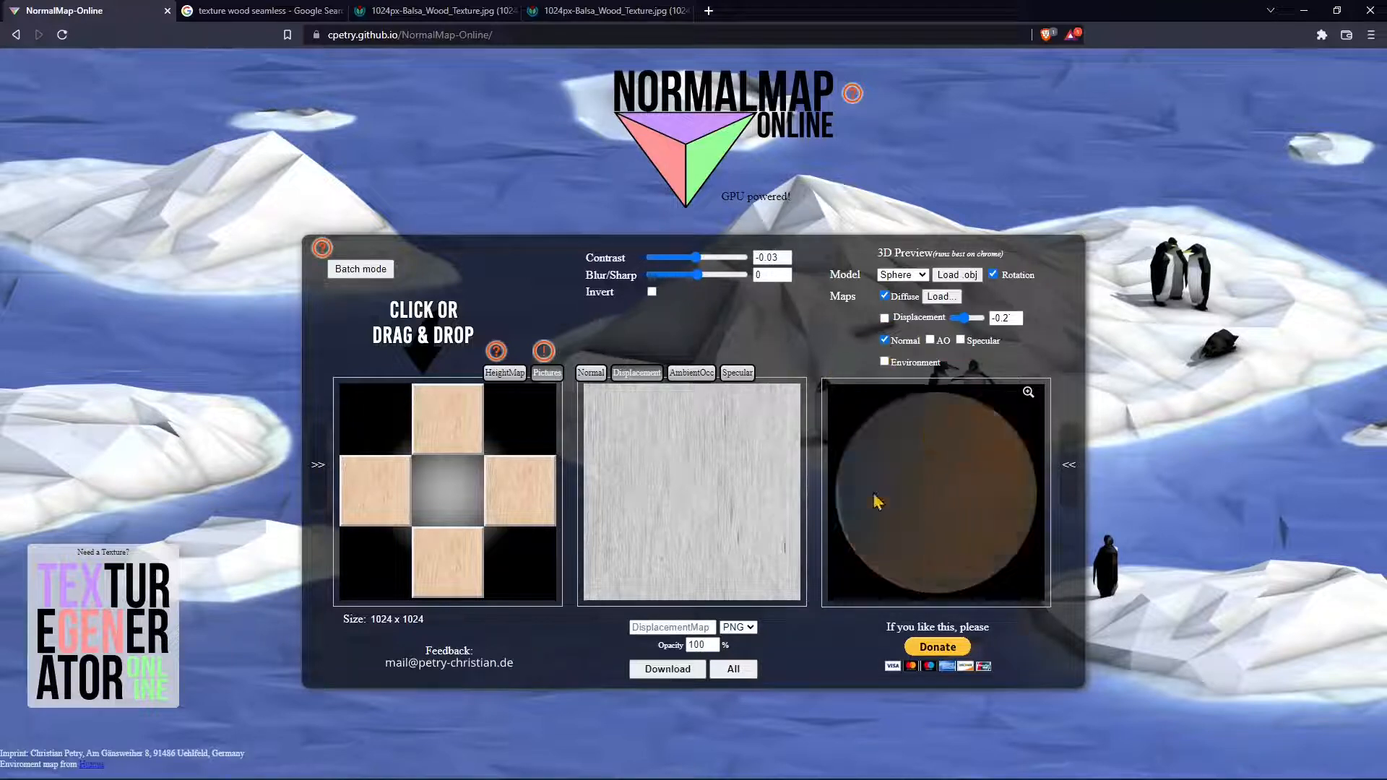
click(591, 373)
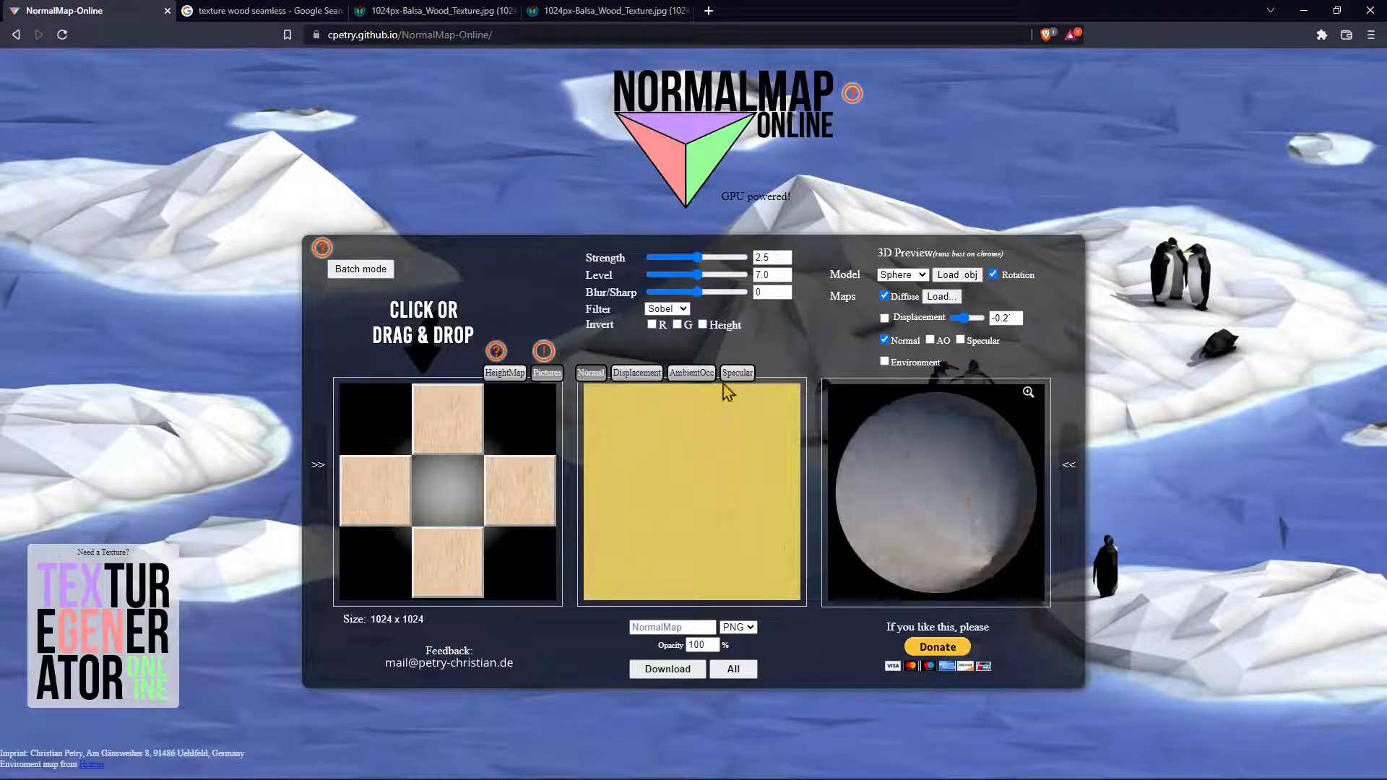
drag(698, 258, 723, 258)
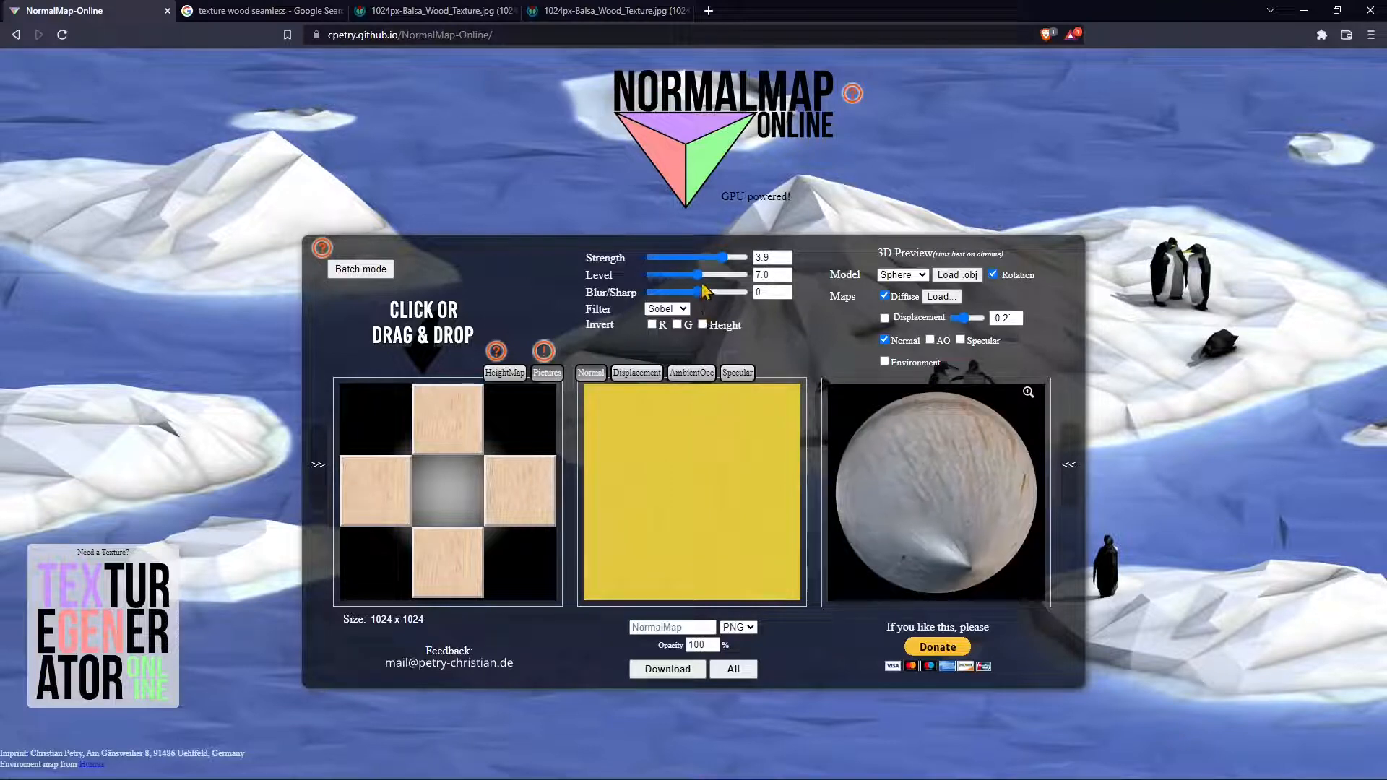
drag(699, 275, 780, 307)
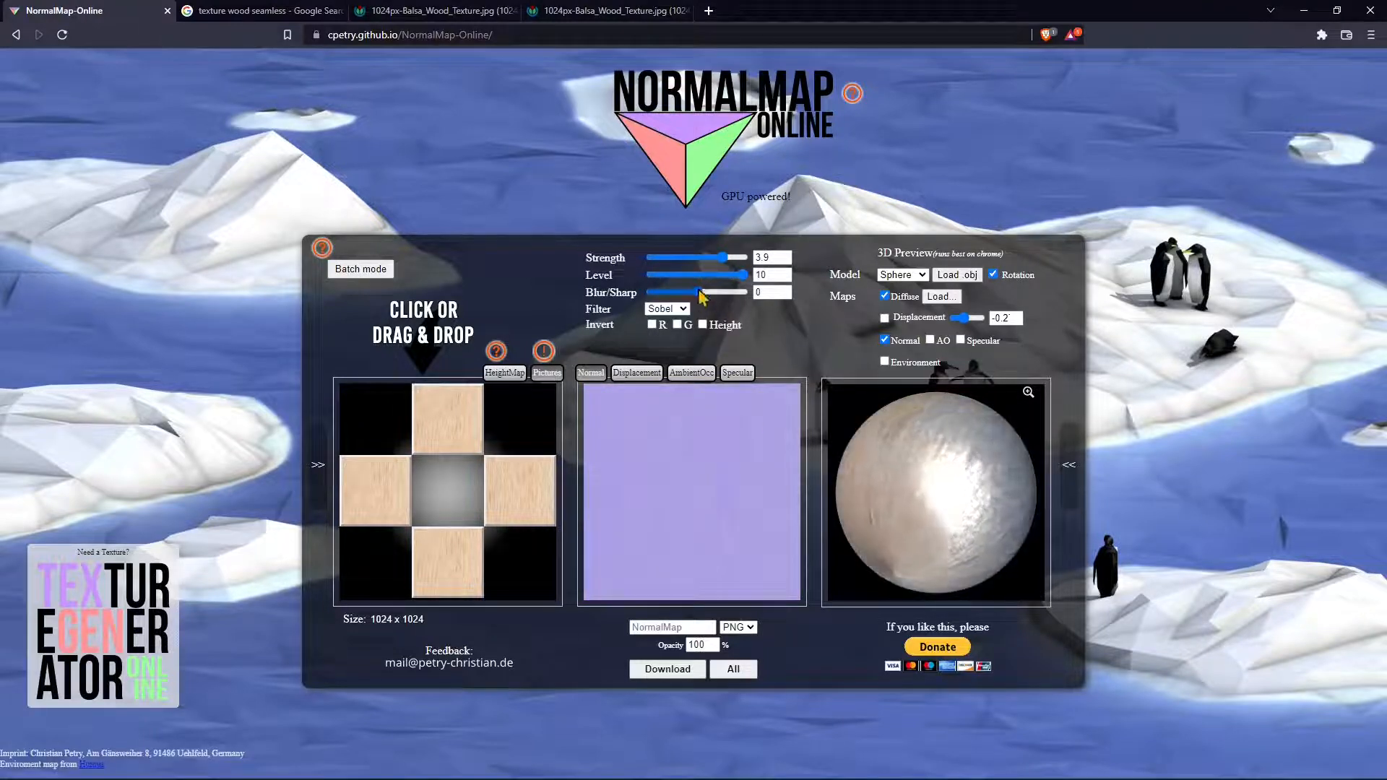
mouse_move(698, 290)
mouse_down()
mouse_move(691, 308)
mouse_move(668, 306)
mouse_move(745, 312)
mouse_move(724, 295)
mouse_up()
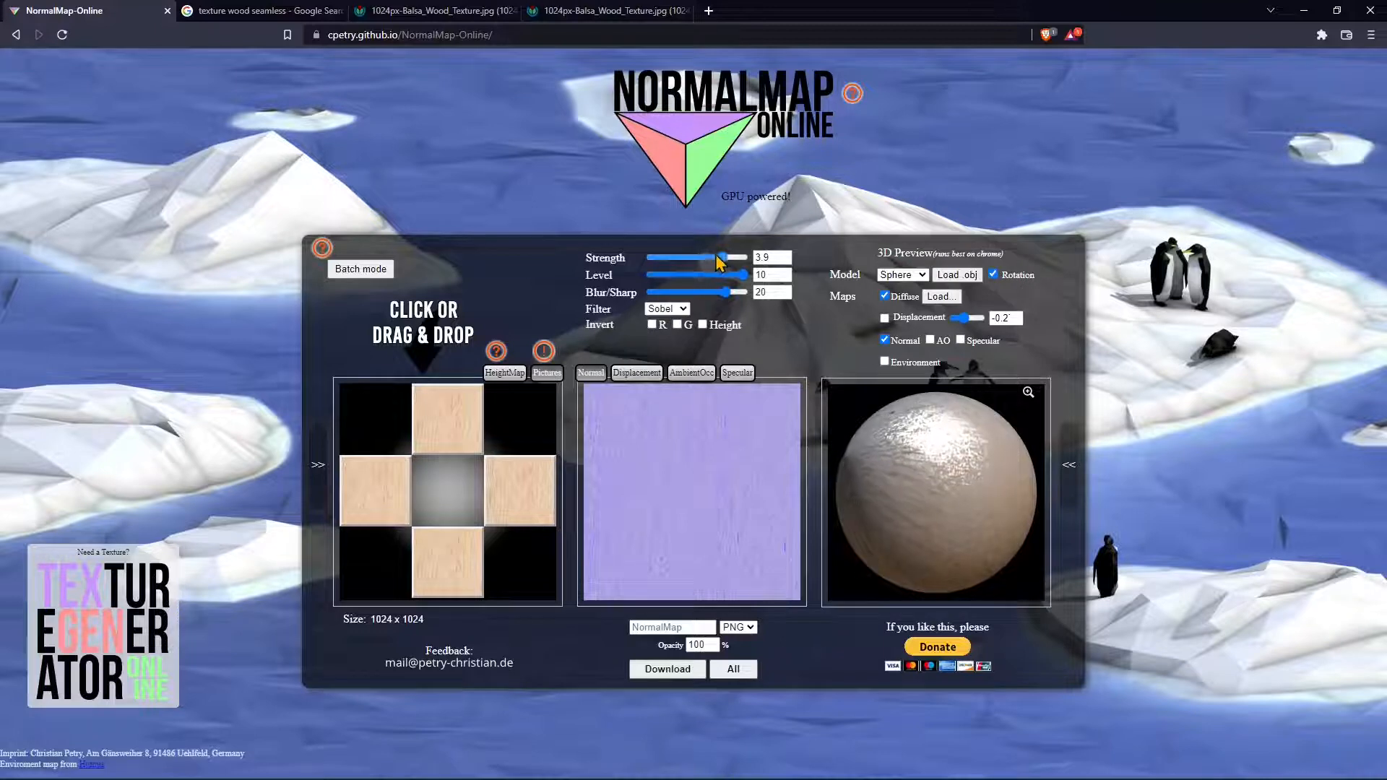
Set the normal map's Strength to 0.88, try inverting Height and G, and leave only the R channel inverted.
drag(718, 256, 668, 265)
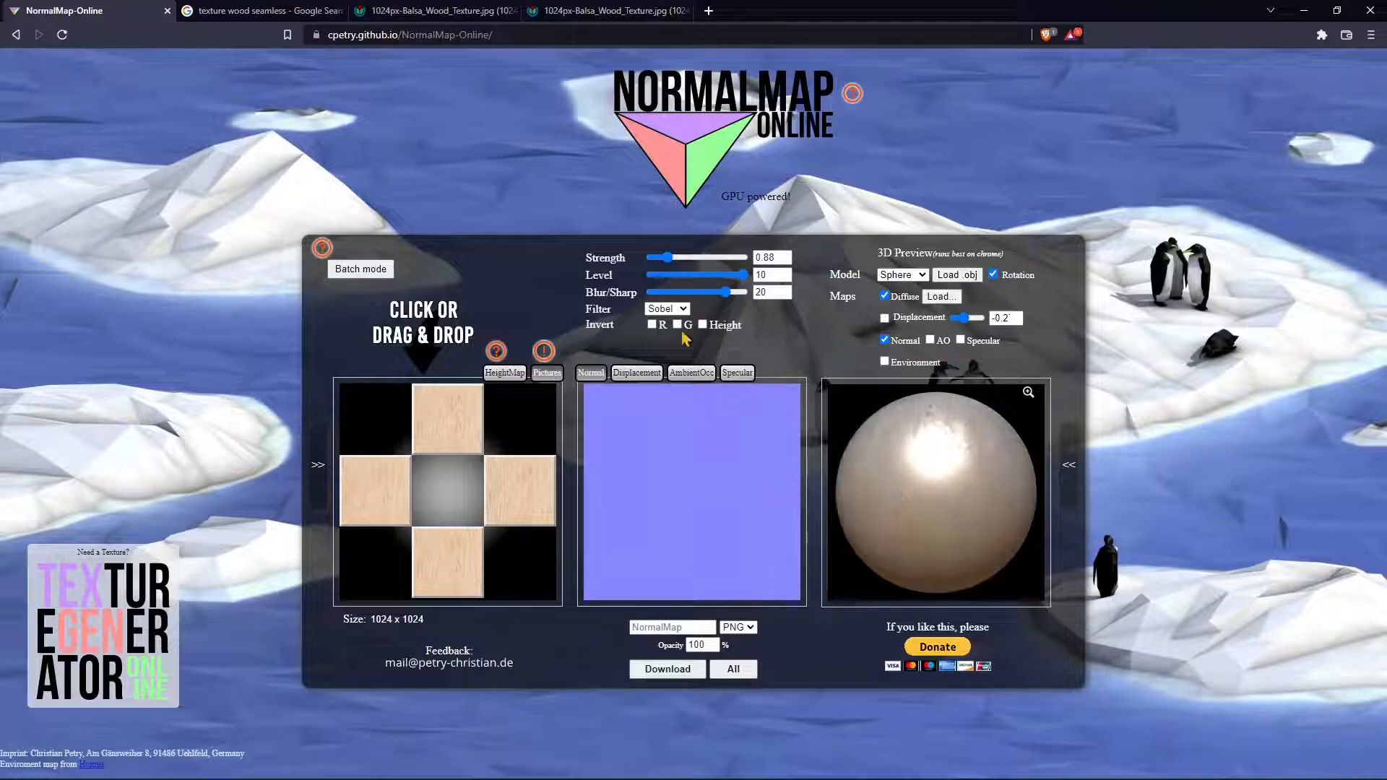
click(702, 325)
click(704, 326)
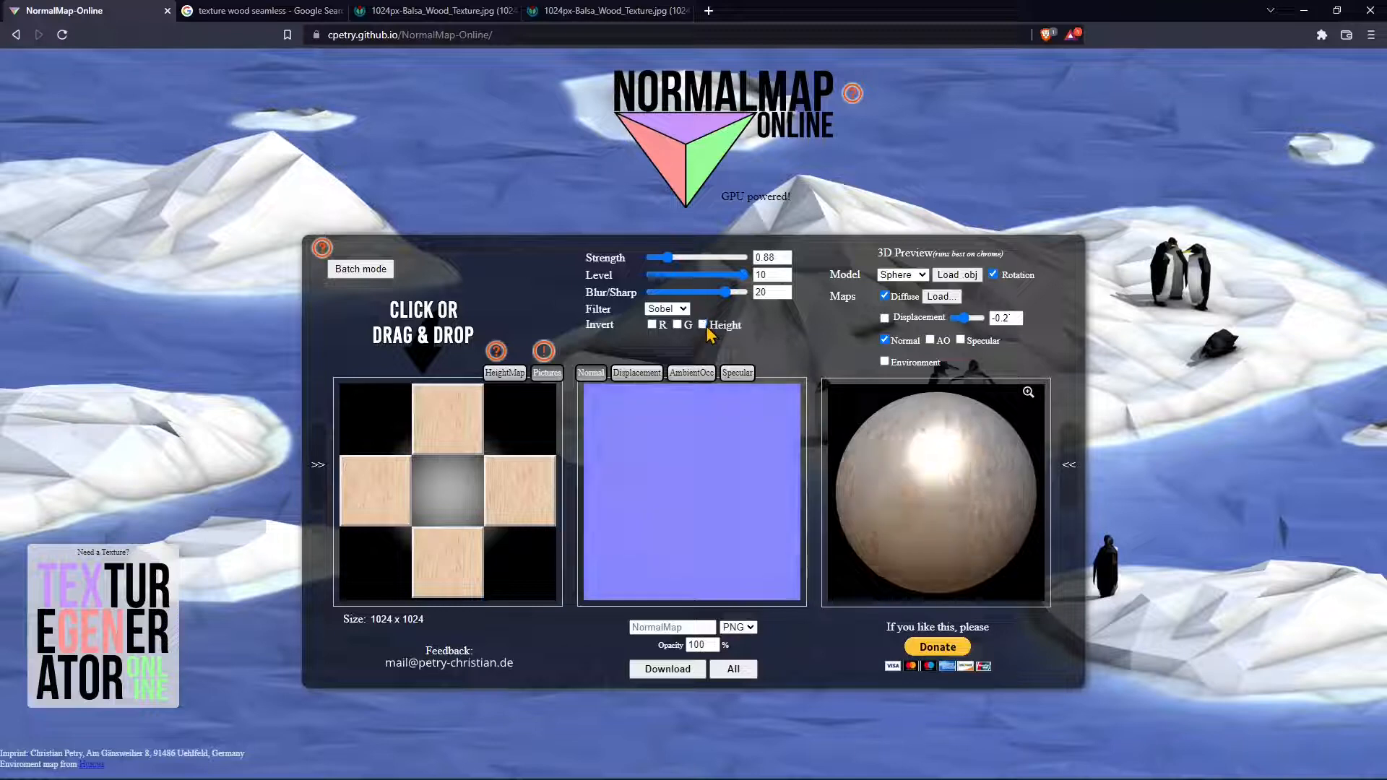
click(703, 326)
click(703, 326)
click(677, 325)
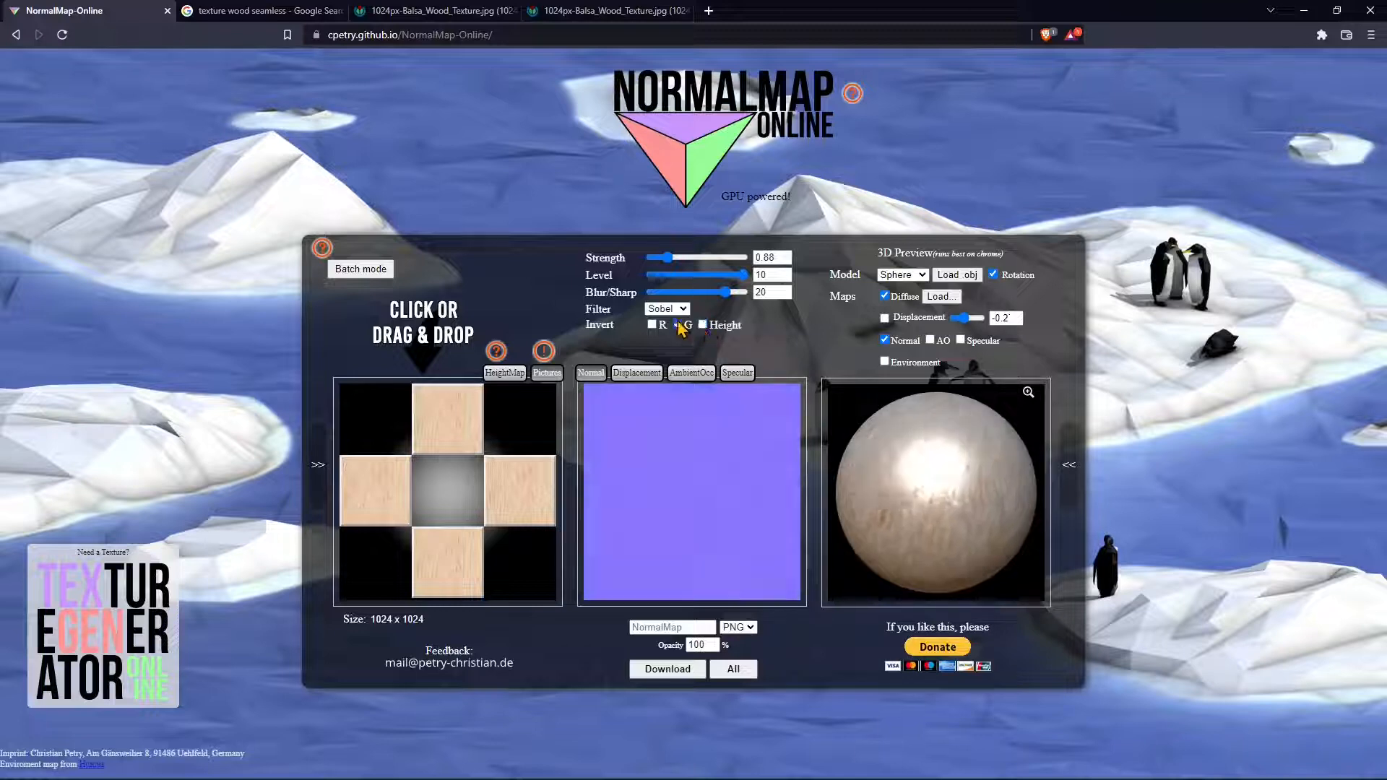
click(677, 324)
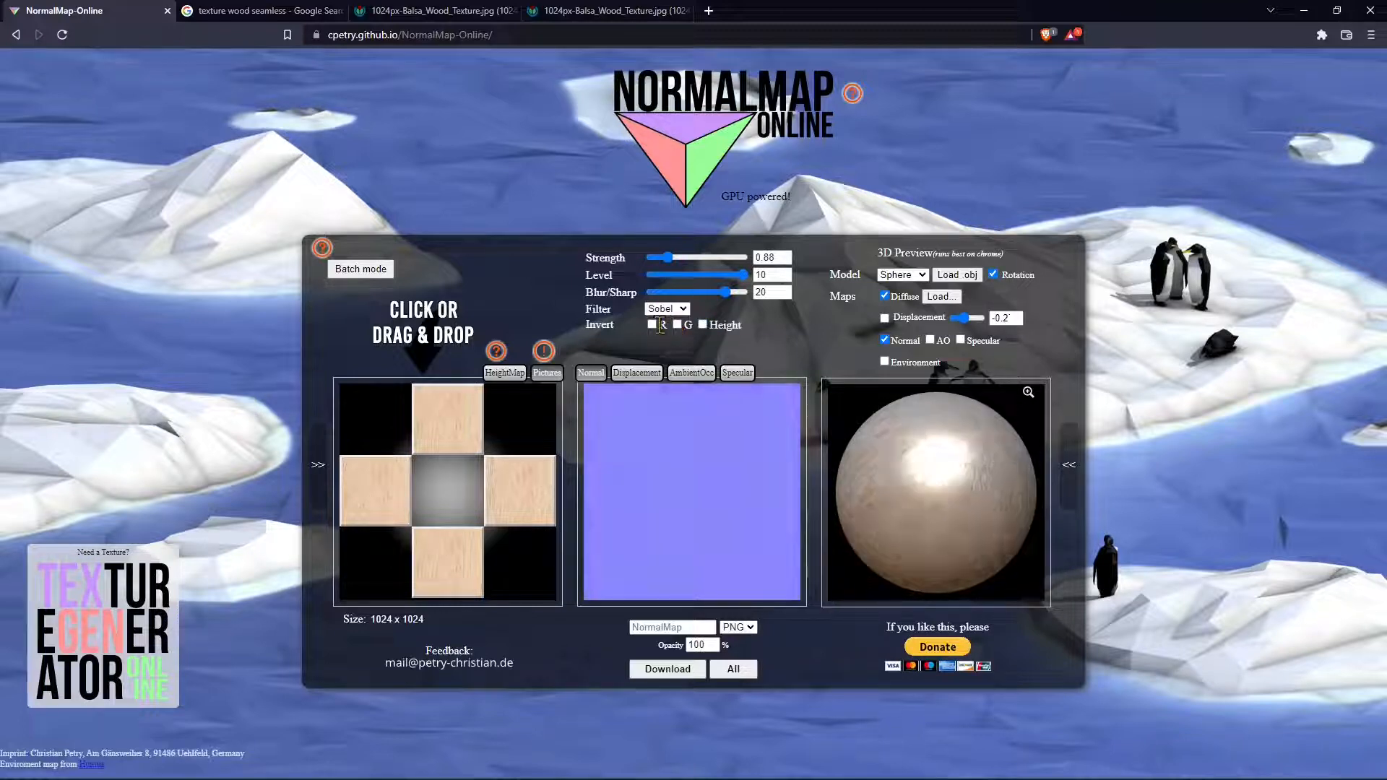
click(652, 324)
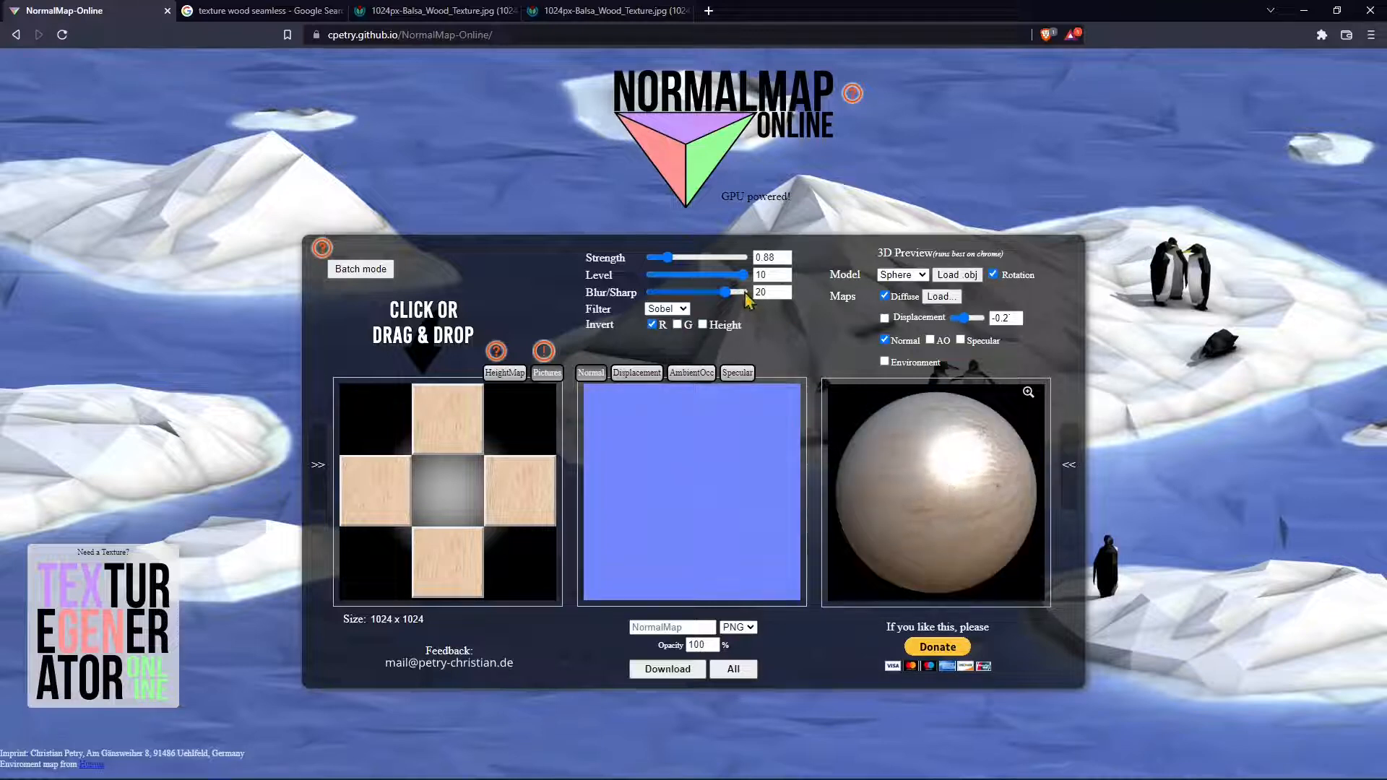
Enable the Specular and AO maps in the 3D preview and display the specular map for editing.
click(961, 340)
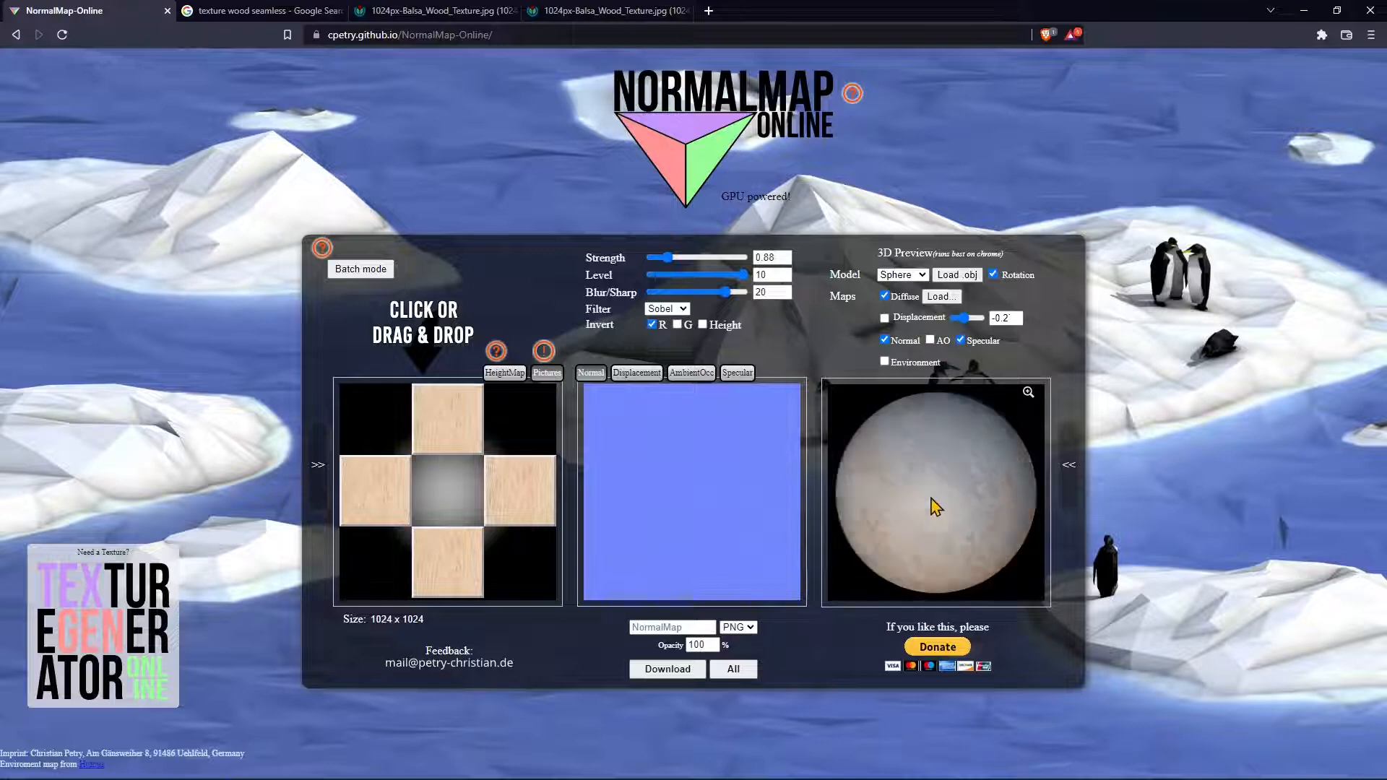
click(930, 341)
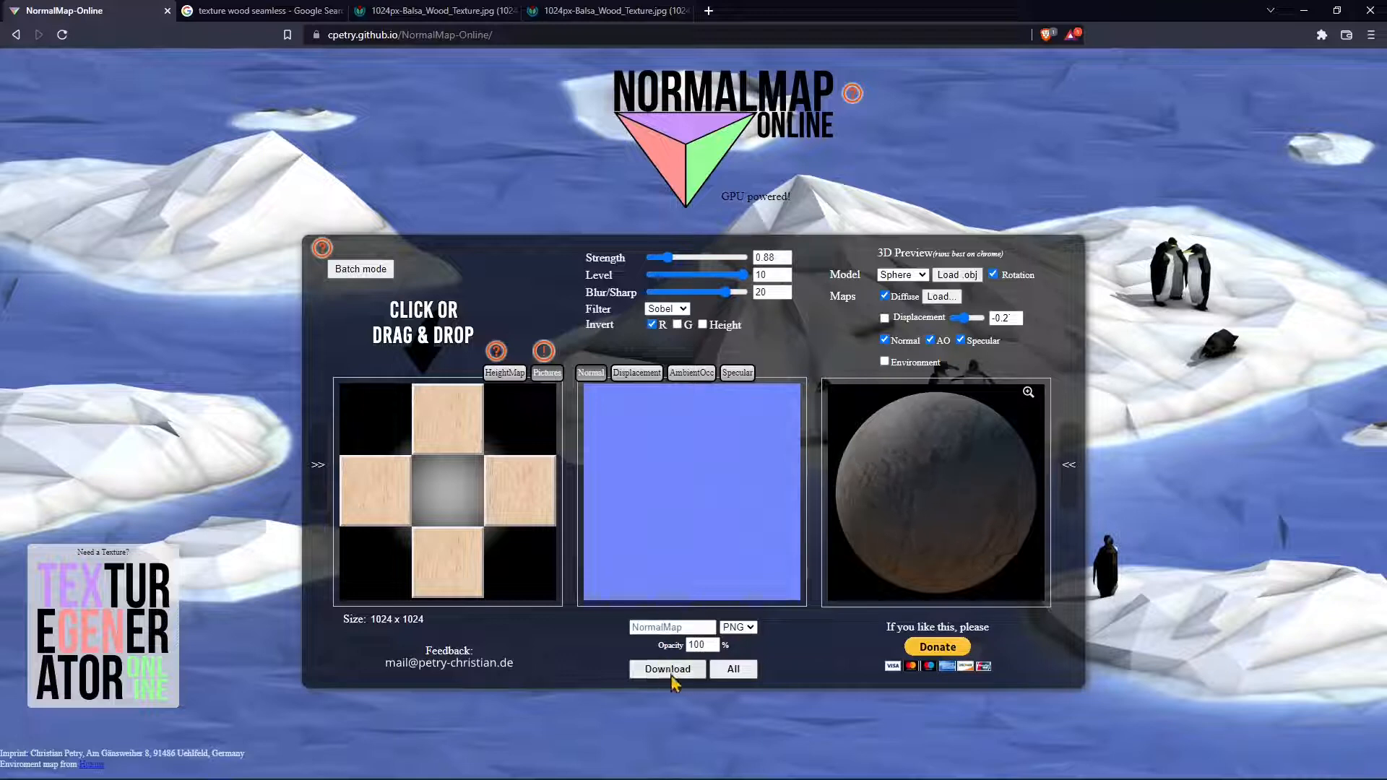
click(674, 633)
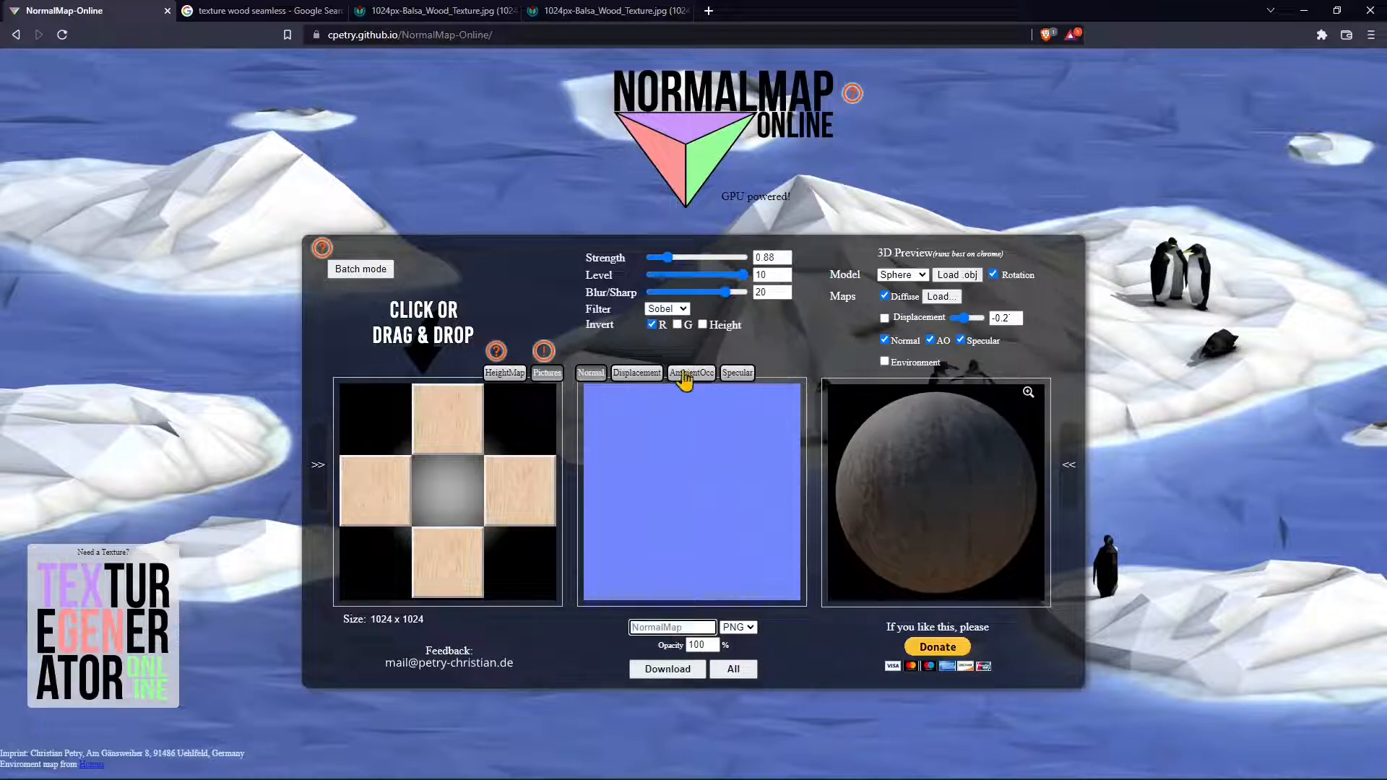
click(740, 381)
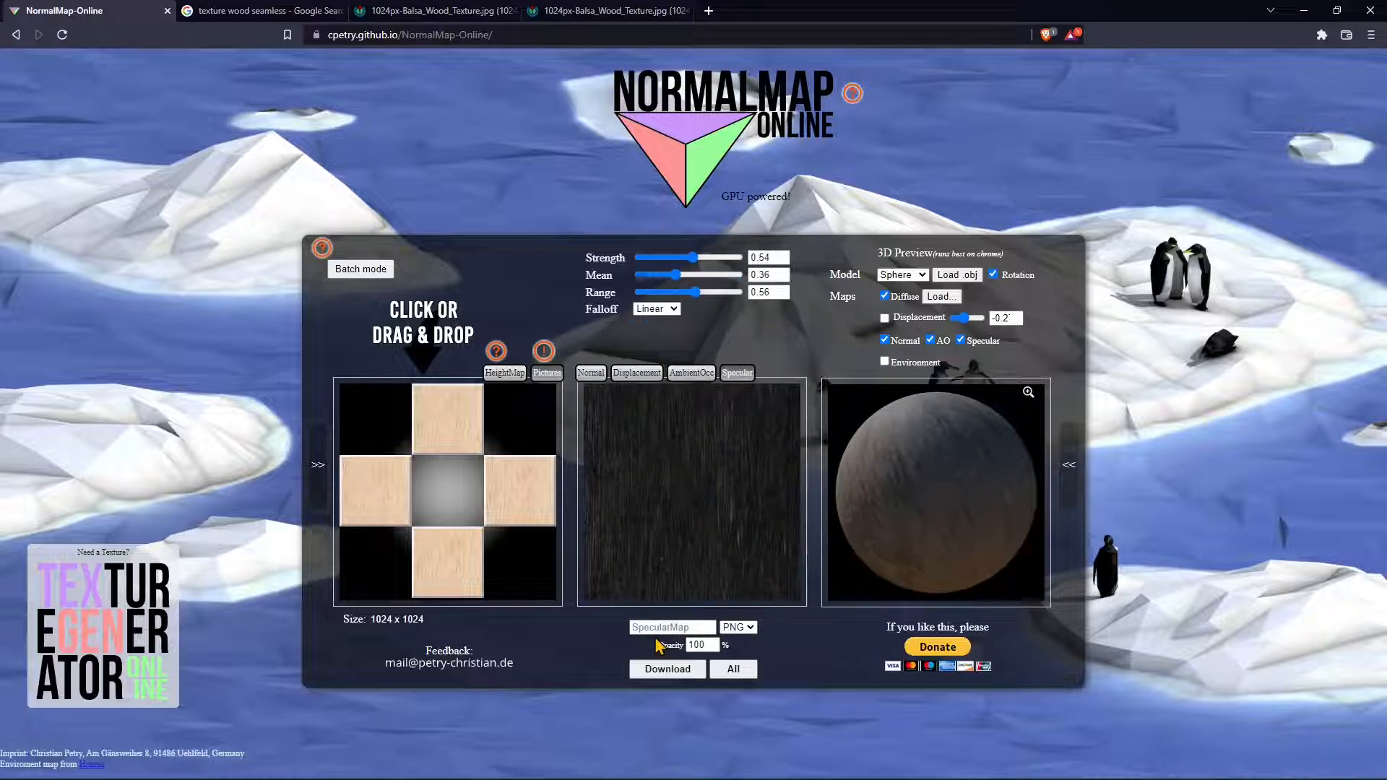
Start downloading all the generated maps at once as PNG images, cancelling the save of each file.
click(744, 676)
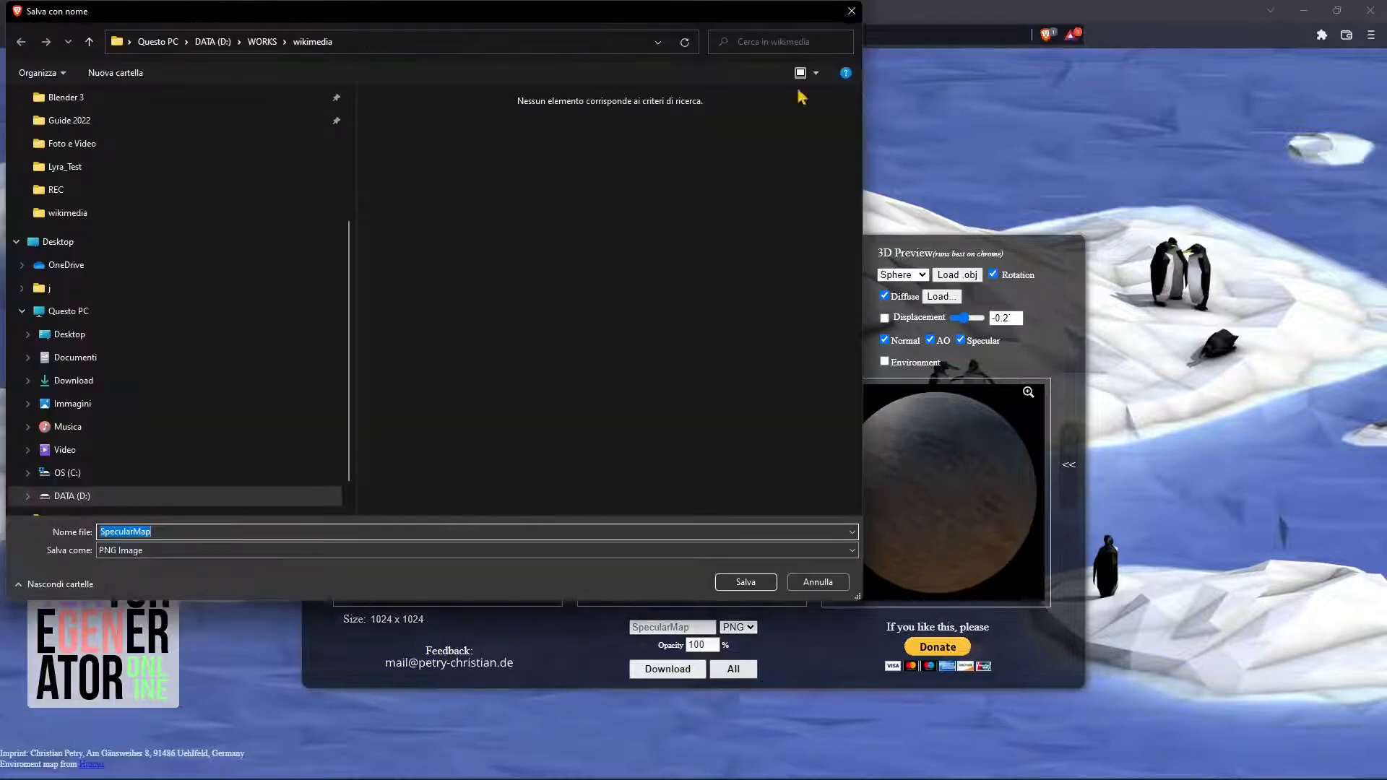
click(851, 10)
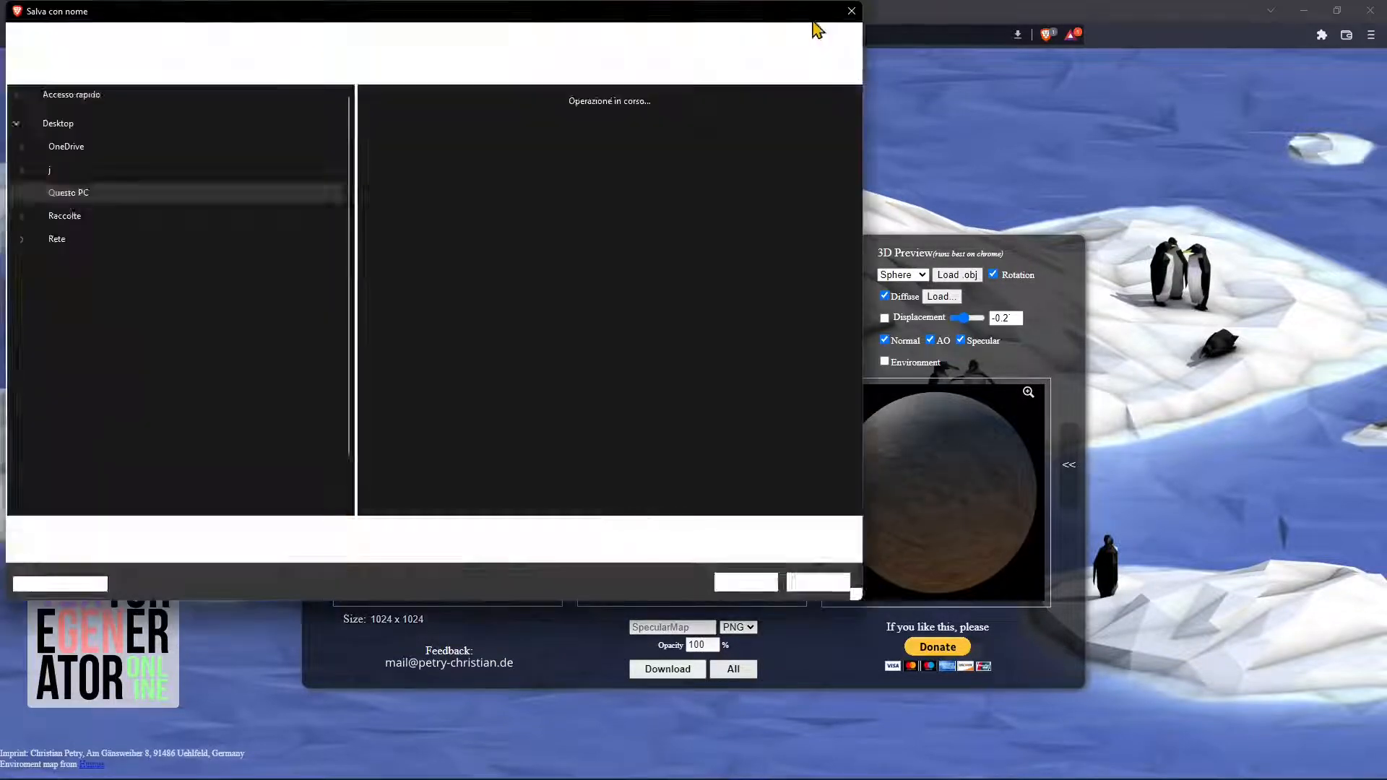
click(850, 11)
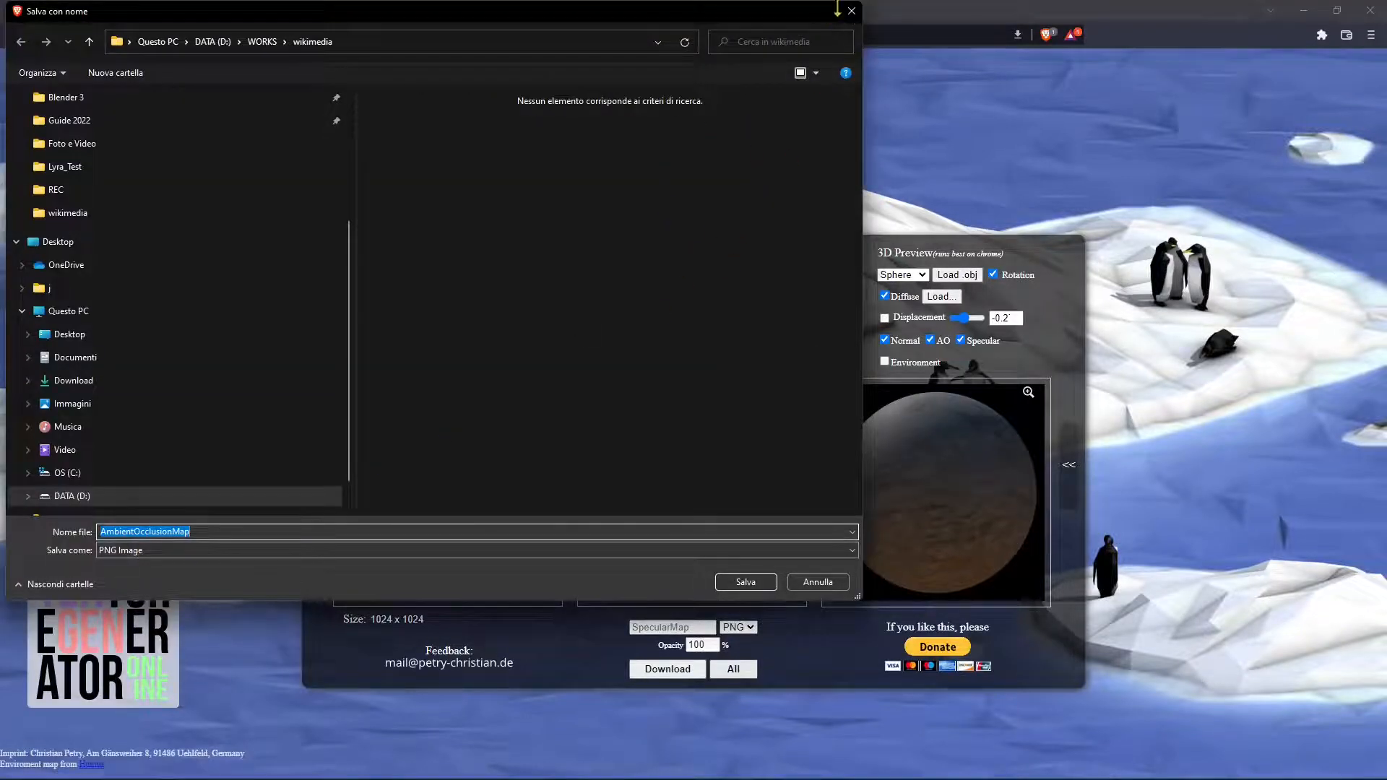
click(851, 11)
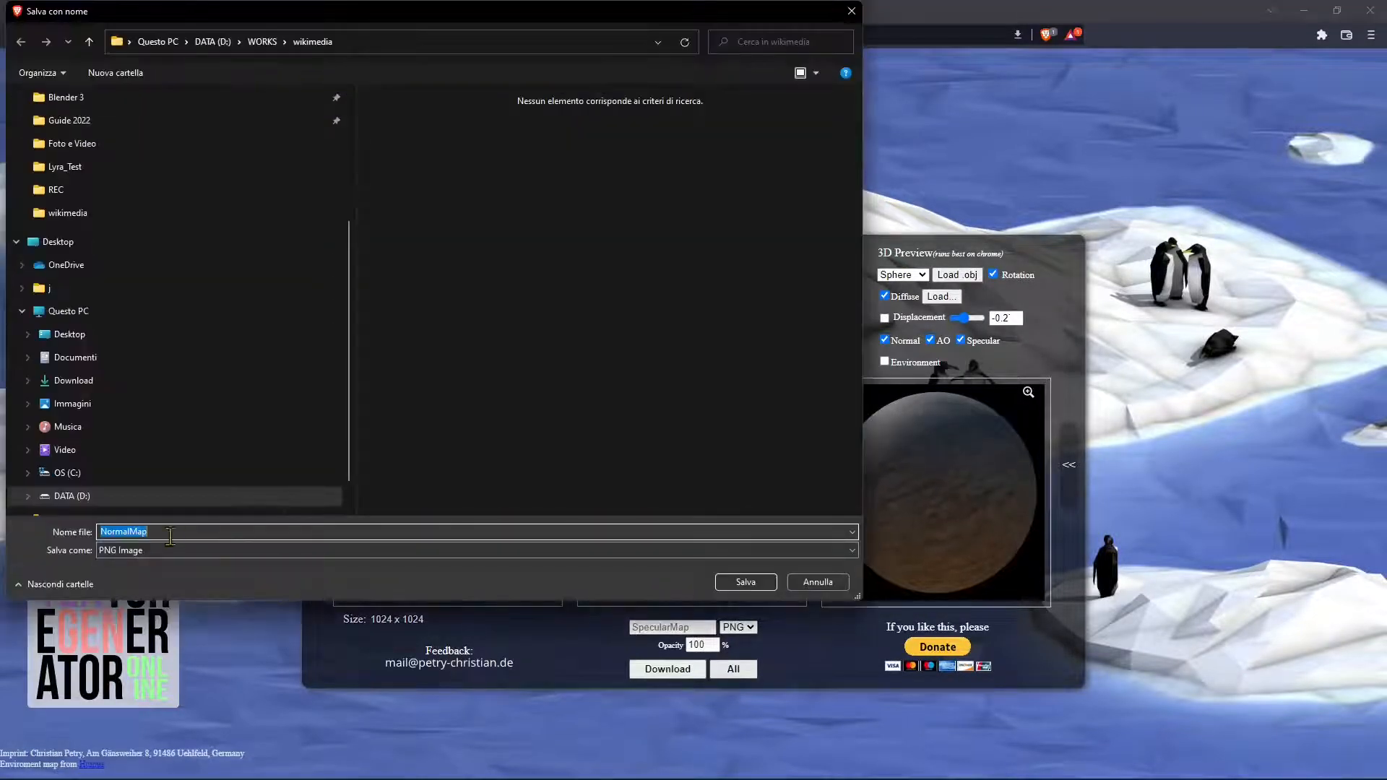
click(850, 10)
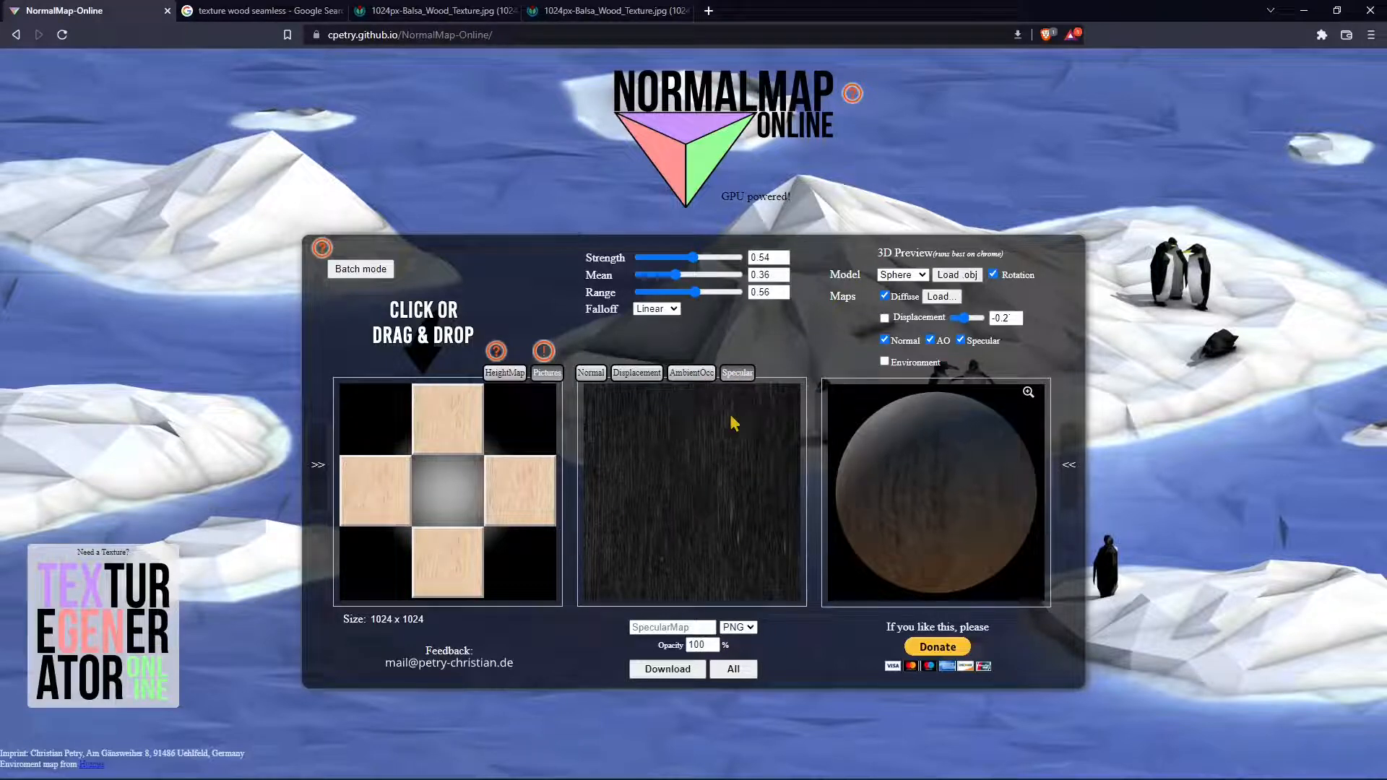
Set the specular map's Strength to 1 and Mean to 0.78.
drag(693, 257, 716, 275)
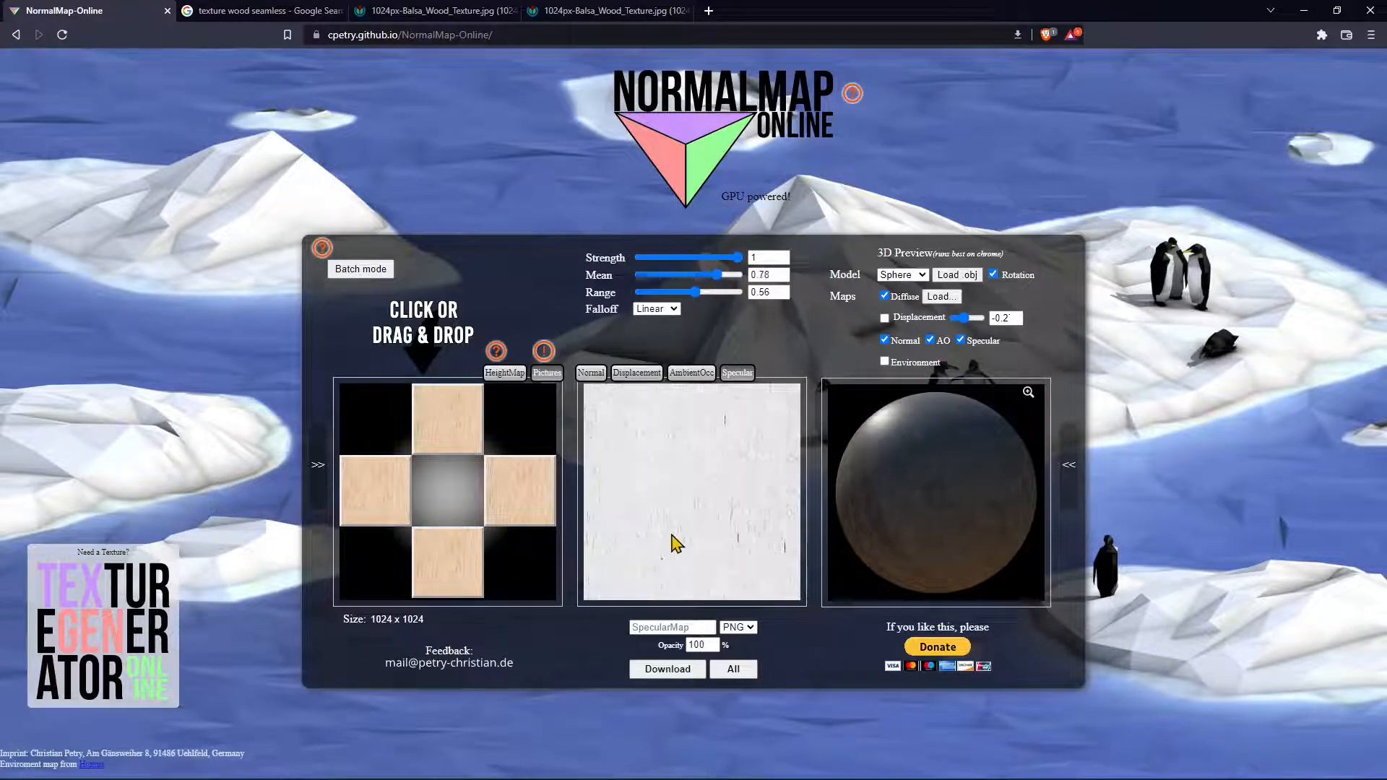